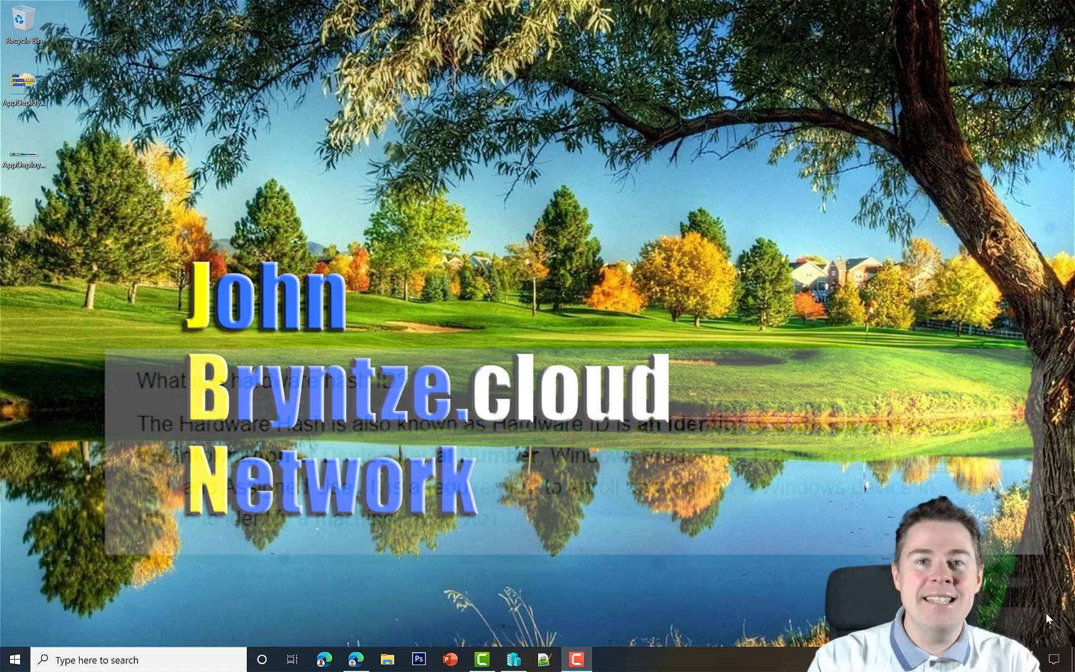
# In Endpoint Manager, go to Devices > Windows > Windows enrollment > Devices to list Autopilot devices
pyautogui.click(356, 660)
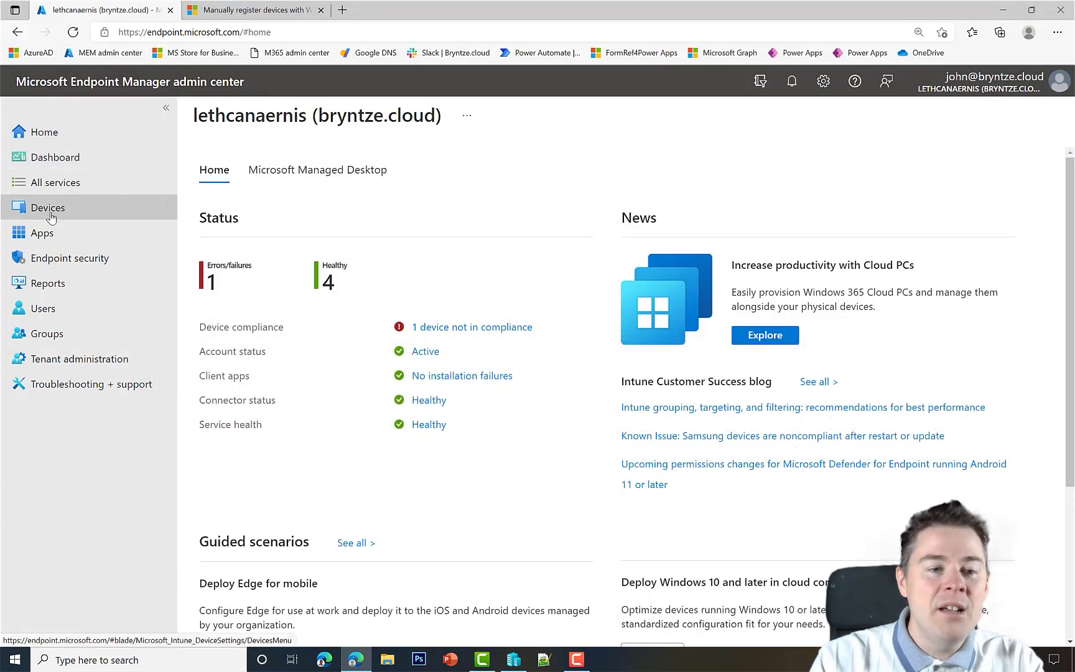
pyautogui.click(46, 211)
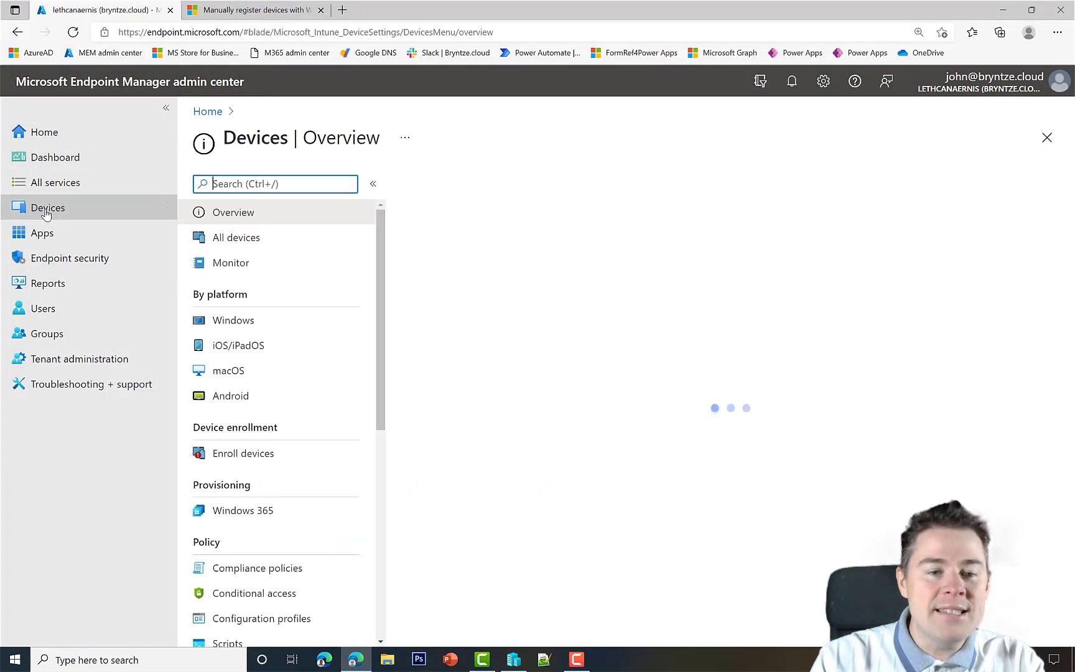
pyautogui.click(224, 322)
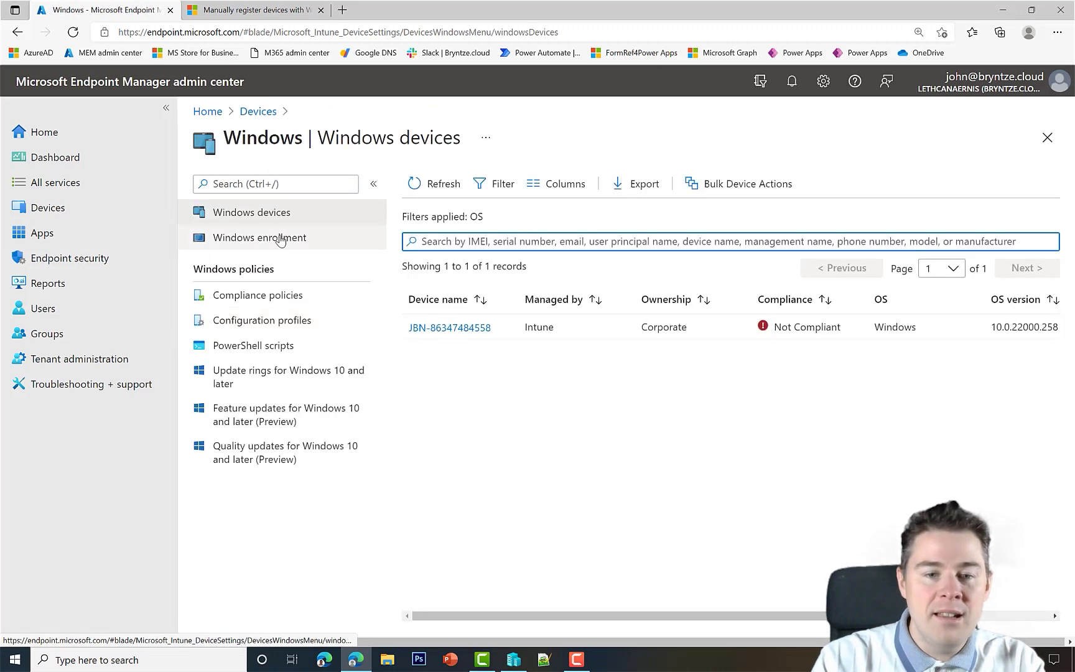
pyautogui.click(265, 241)
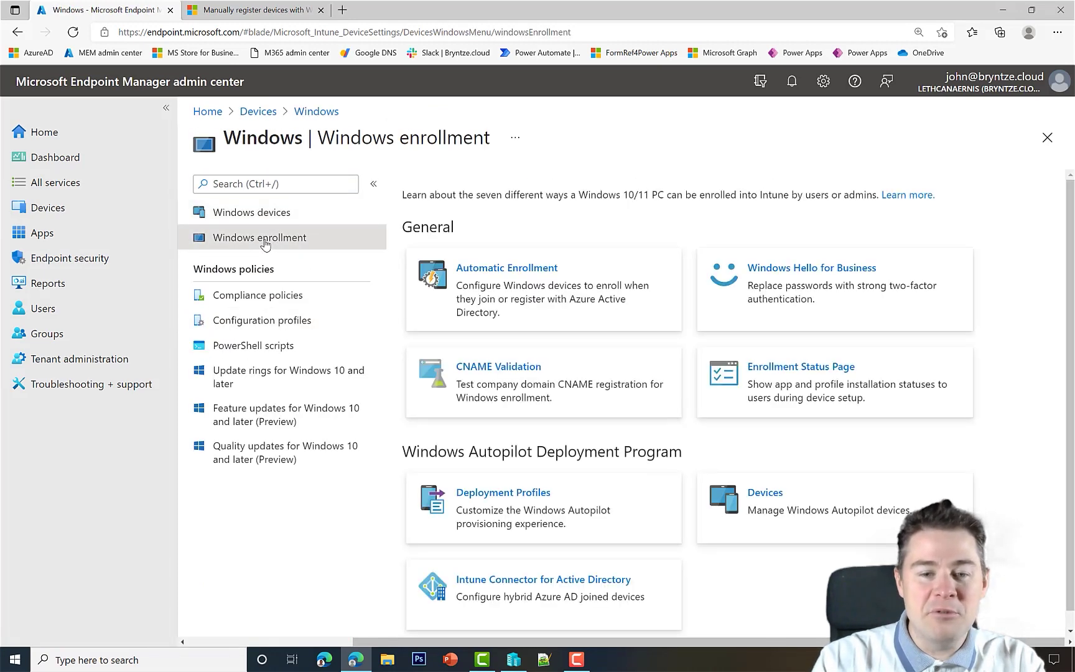
pyautogui.click(756, 504)
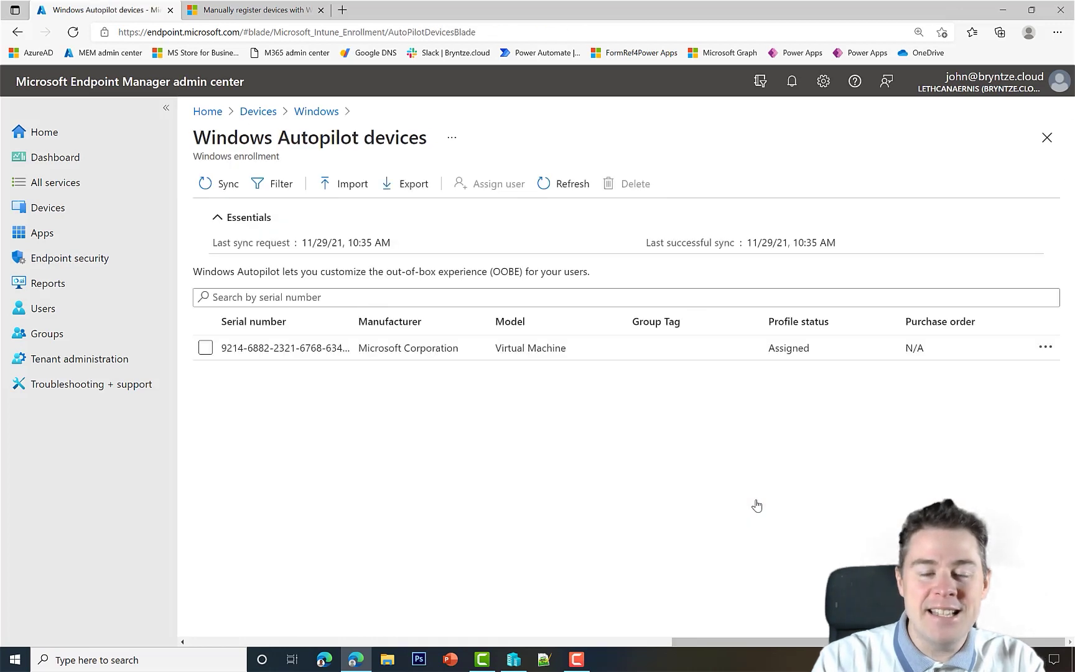
# Review the registered Autopilot device's properties, then return to the Windows devices list
pyautogui.click(305, 352)
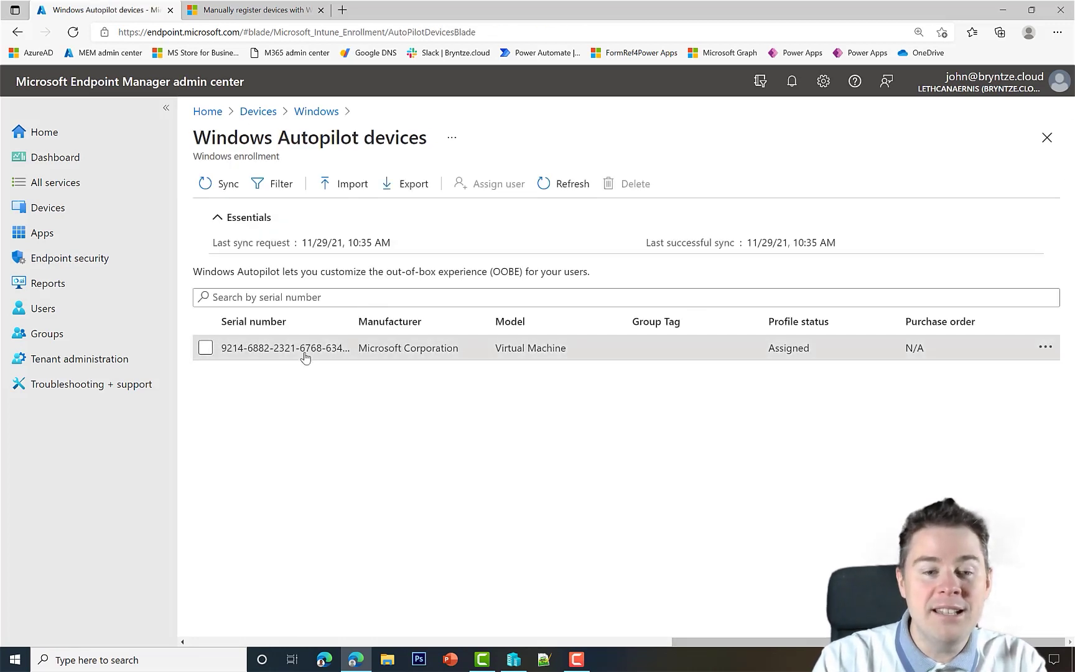
pyautogui.scroll(-3, 1018, 457)
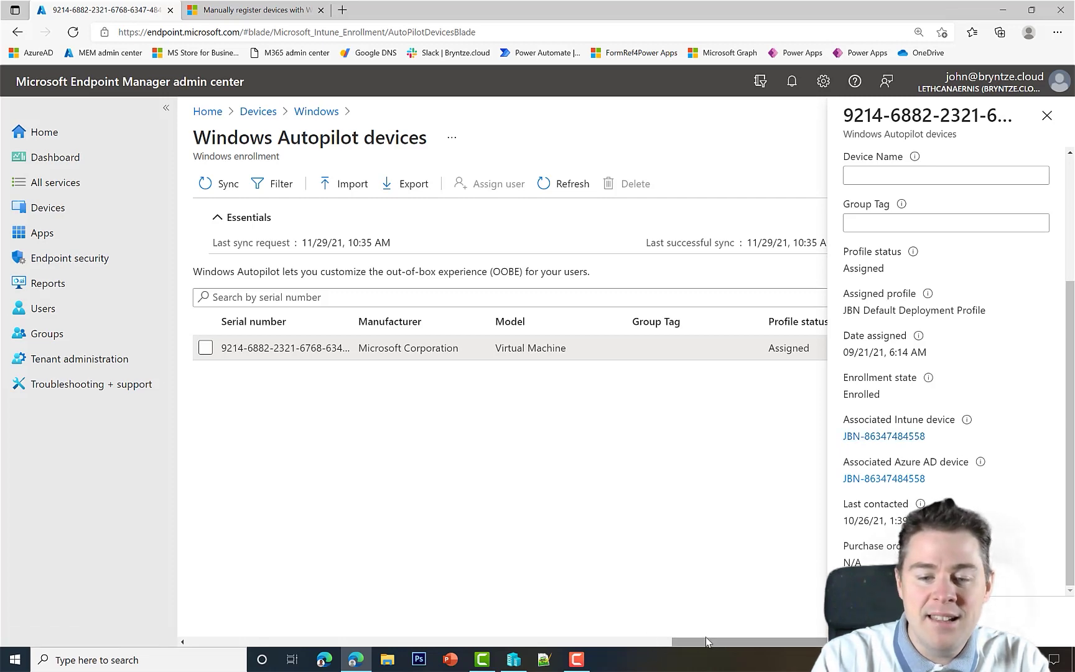
pyautogui.moveTo(705, 641); pyautogui.dragTo(296, 628)
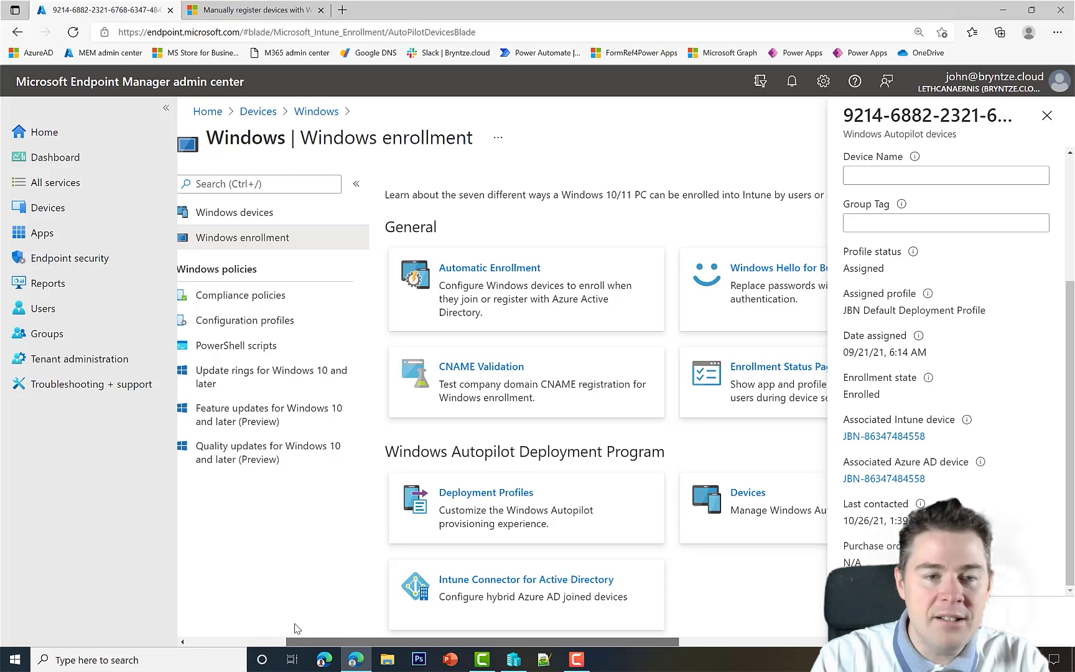
pyautogui.click(301, 216)
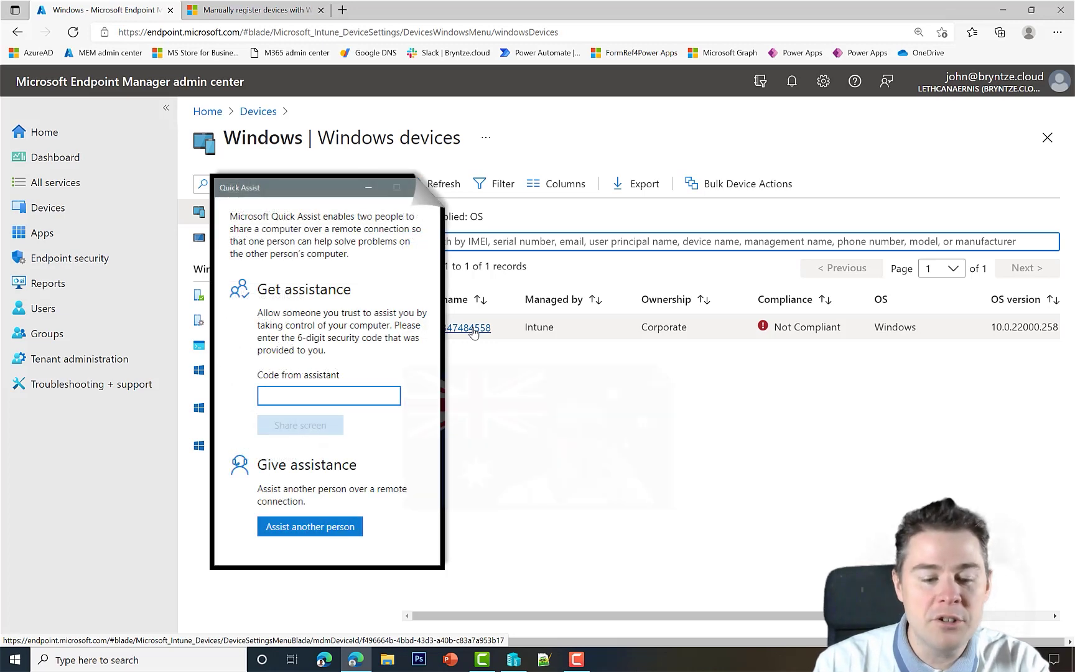
# Launch Quick Assist with the Ctrl+Win+Q shortcut
pyautogui.press('ctrl+super+q')
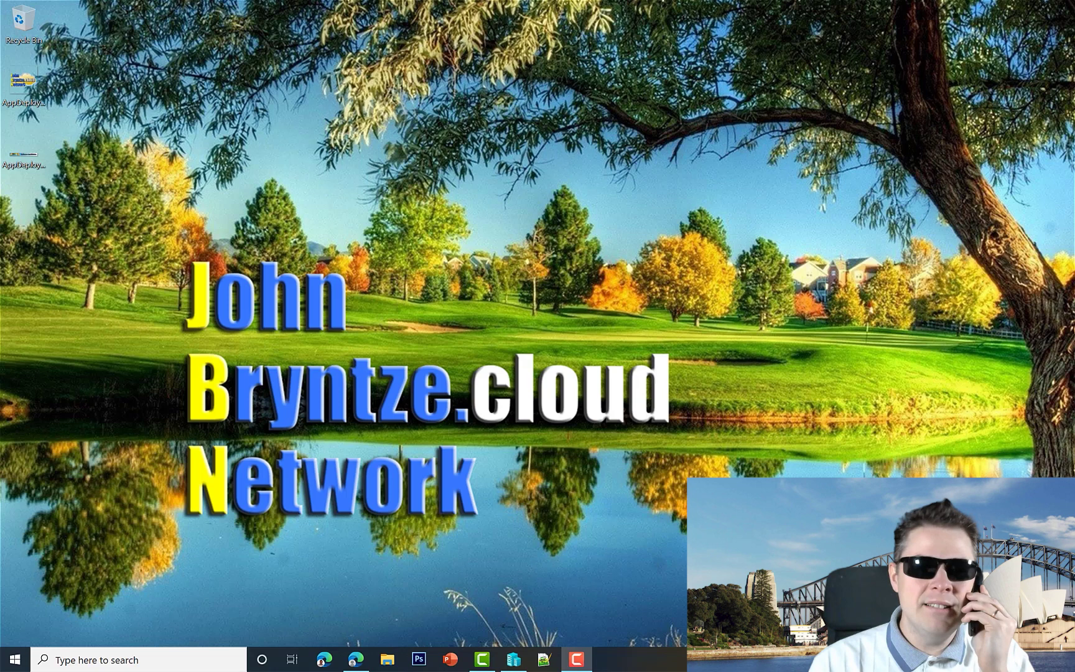
# Bring up the booting Windows 11 VM console until the country or region screen appears
pyautogui.press('shift')
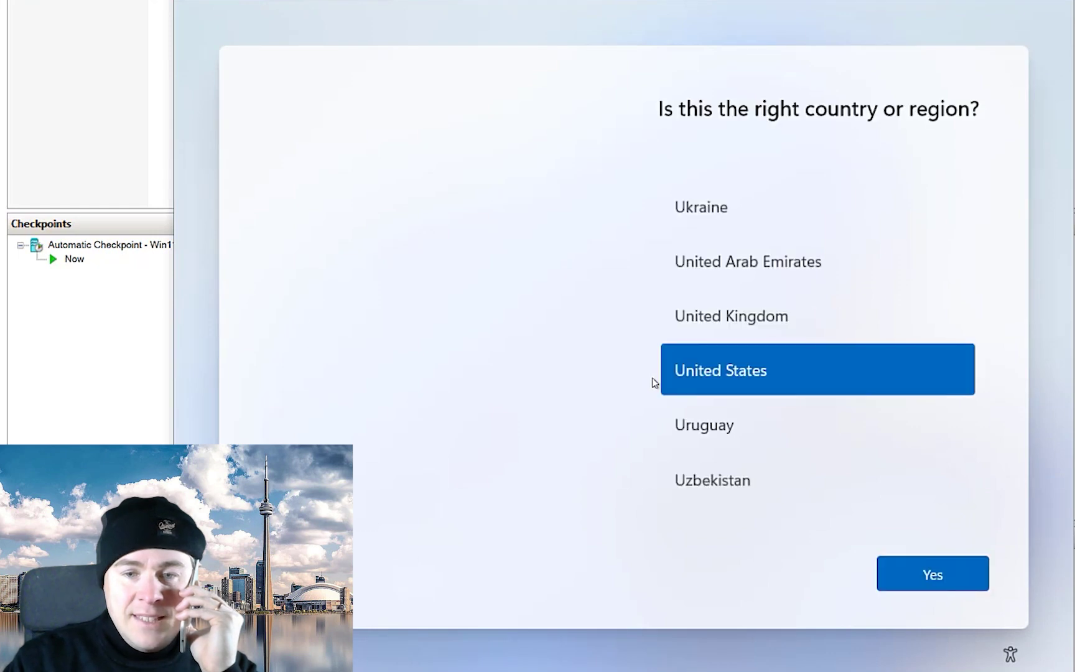
# Set the country or region to Canada and confirm it
pyautogui.click(720, 325)
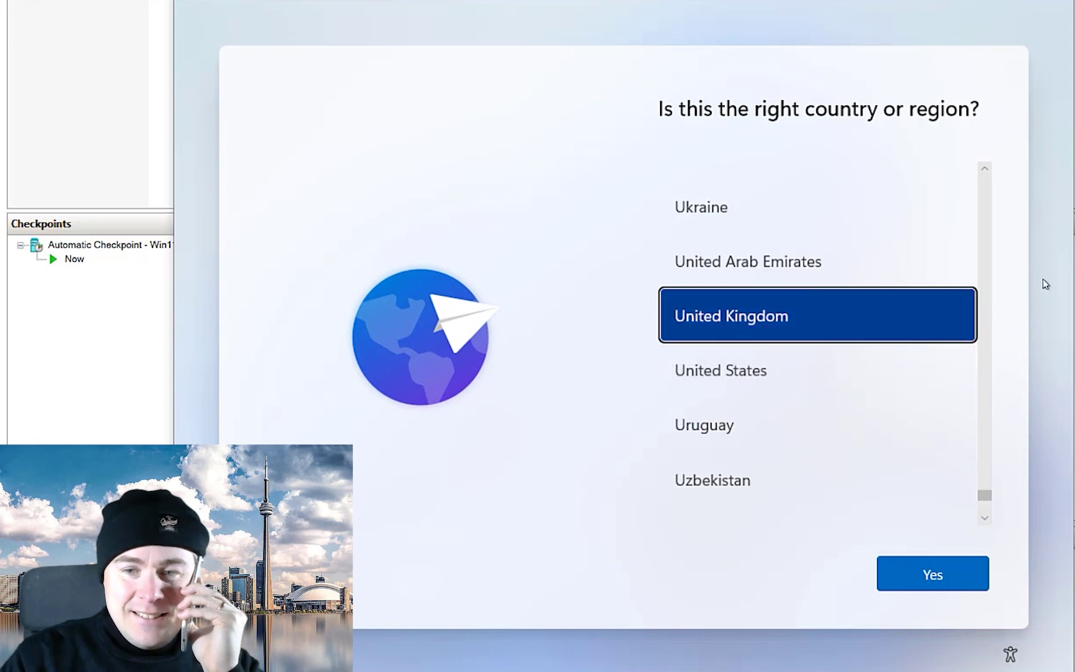
pyautogui.moveTo(984, 496); pyautogui.dragTo(1000, 239)
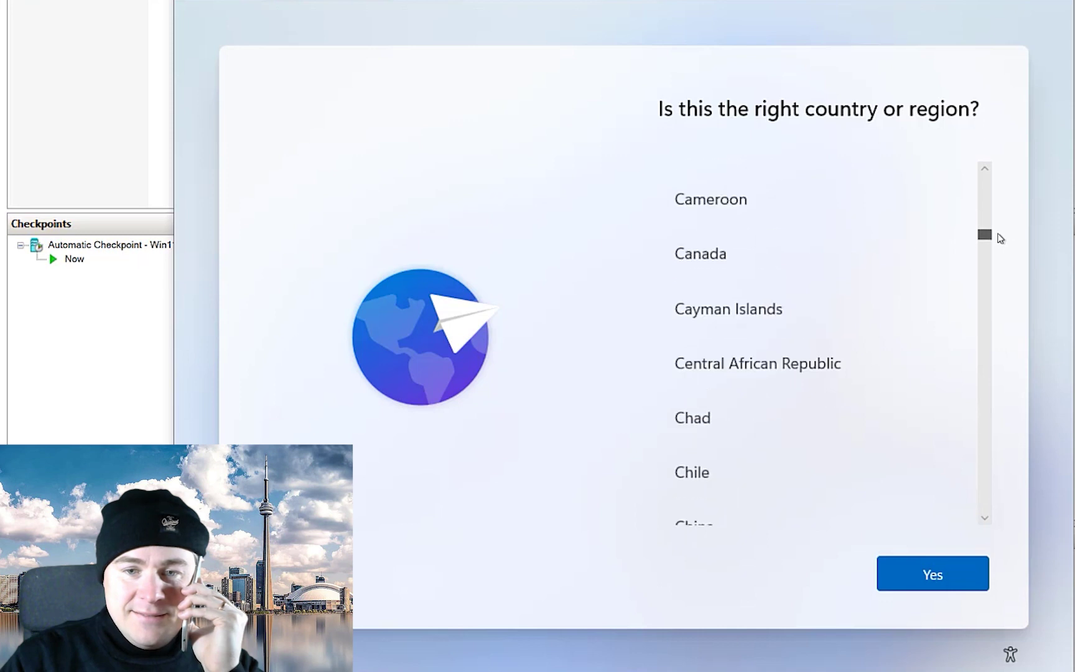
pyautogui.click(763, 254)
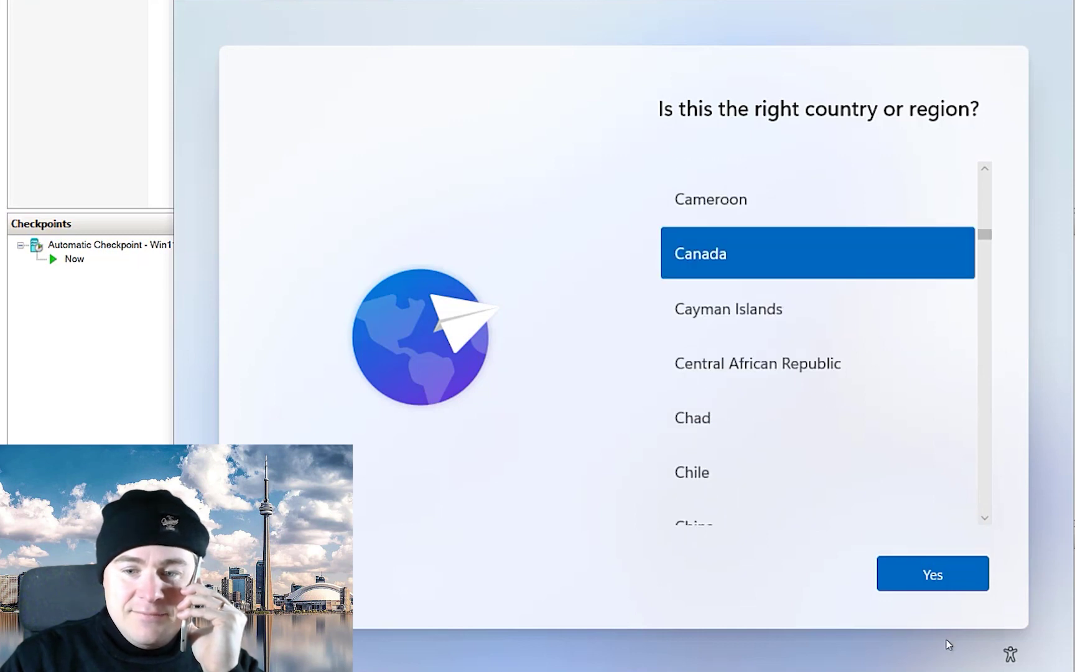
pyautogui.click(923, 577)
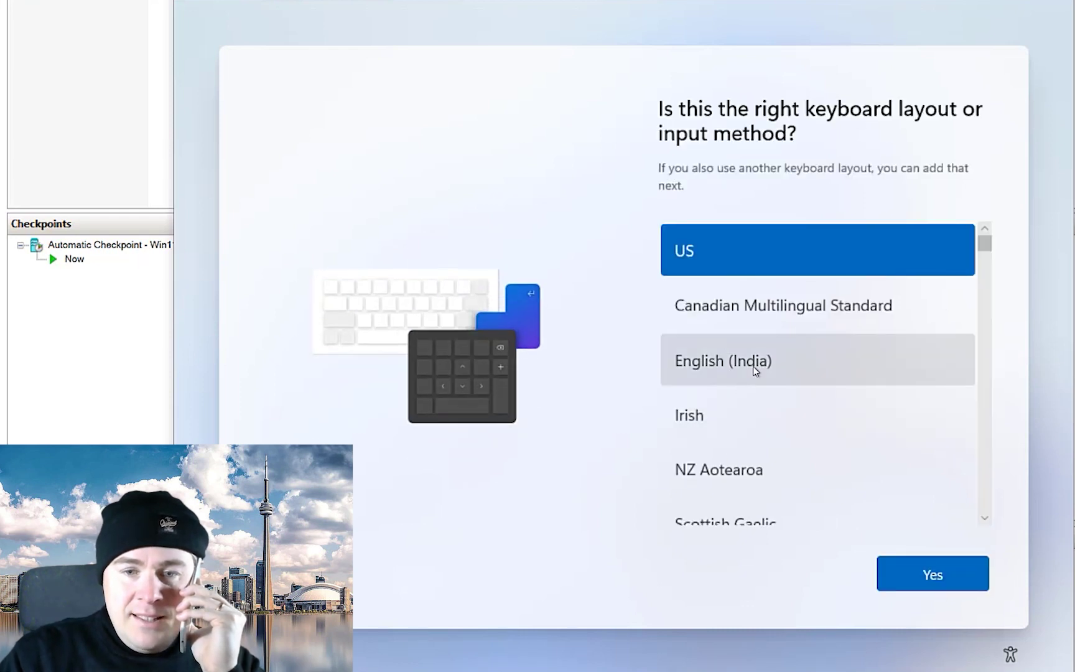
# Choose the Canadian Multilingual Standard keyboard and skip adding a second layout
pyautogui.click(733, 308)
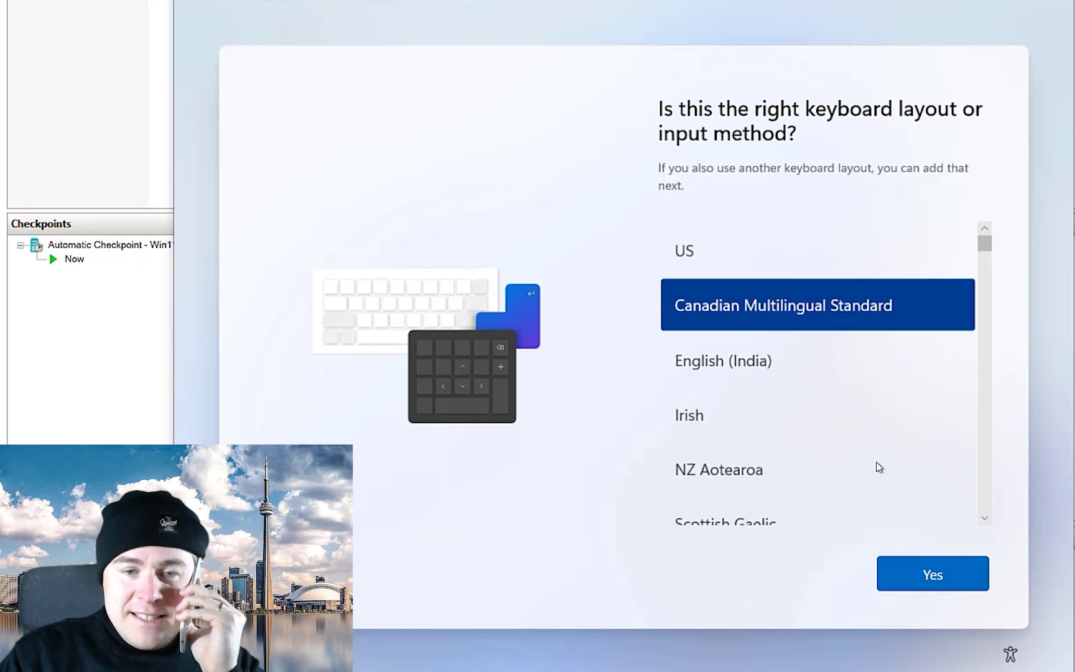
pyautogui.click(932, 582)
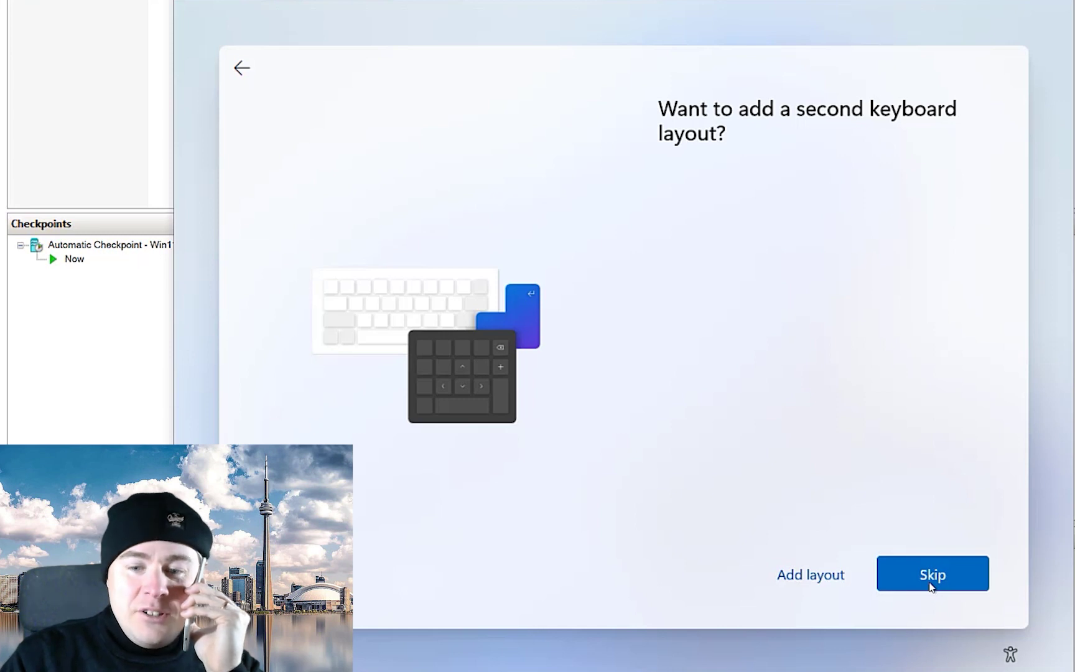
pyautogui.click(928, 585)
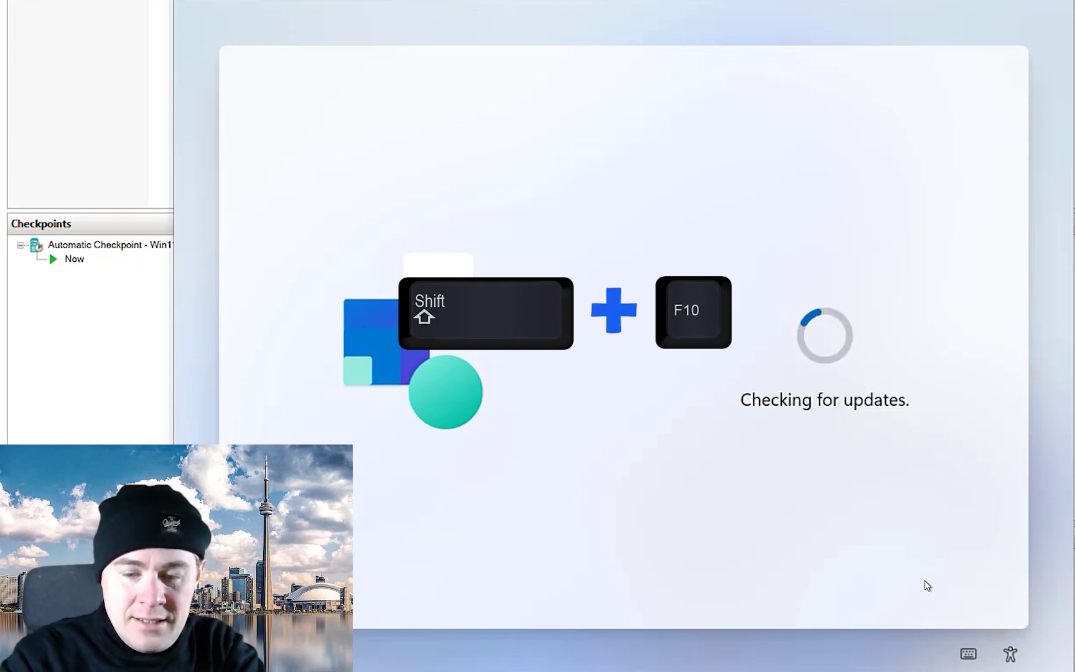
# Open an admin Command Prompt with Shift+F10 and run quickassist.exe
pyautogui.hotkey('shift', 'F10')
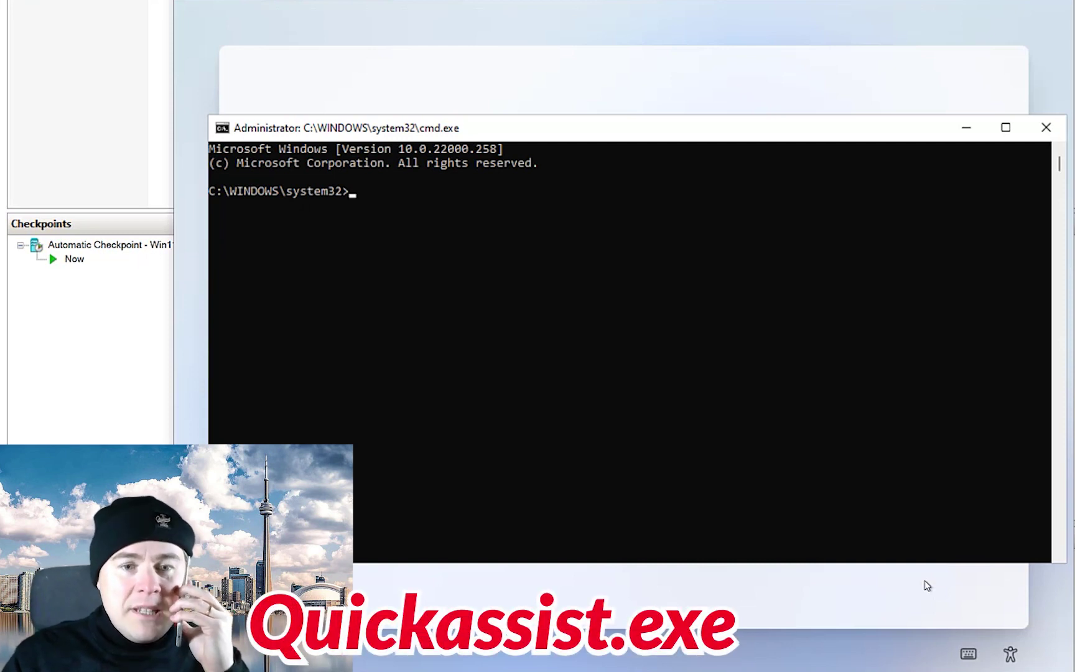
pyautogui.press('Tab')
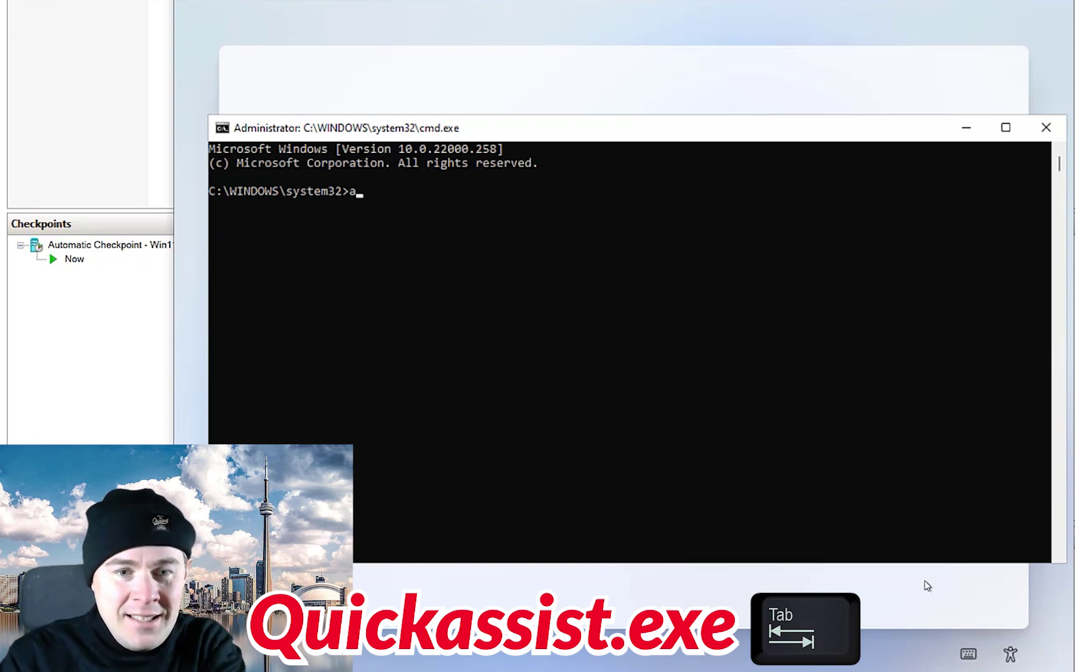
pyautogui.write('quickas')
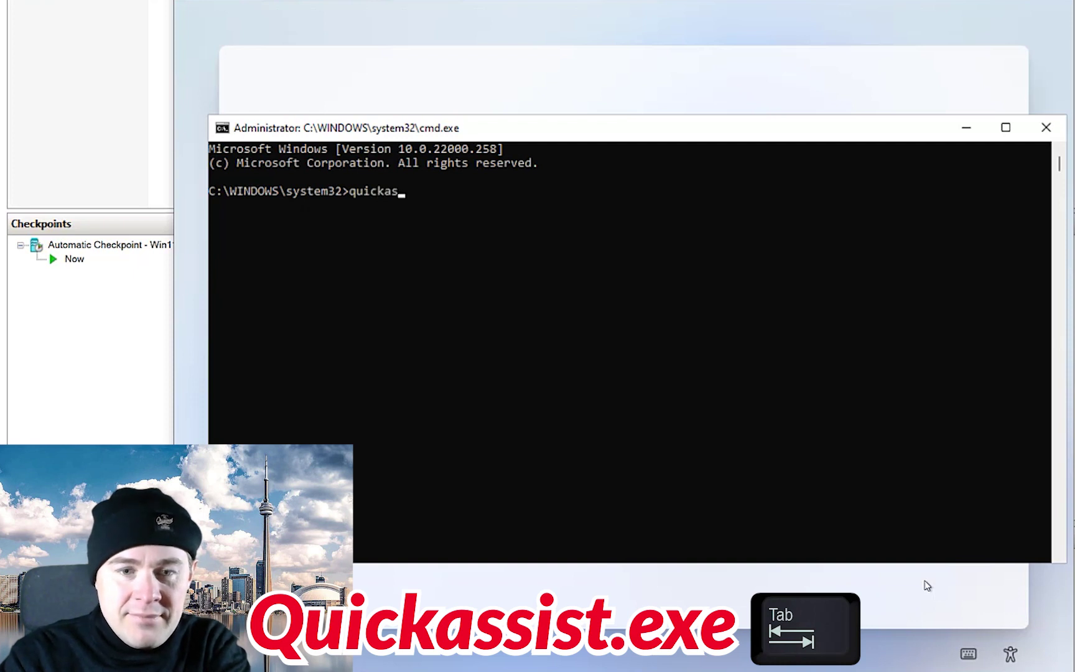
pyautogui.write('s')
pyautogui.press('Tab')
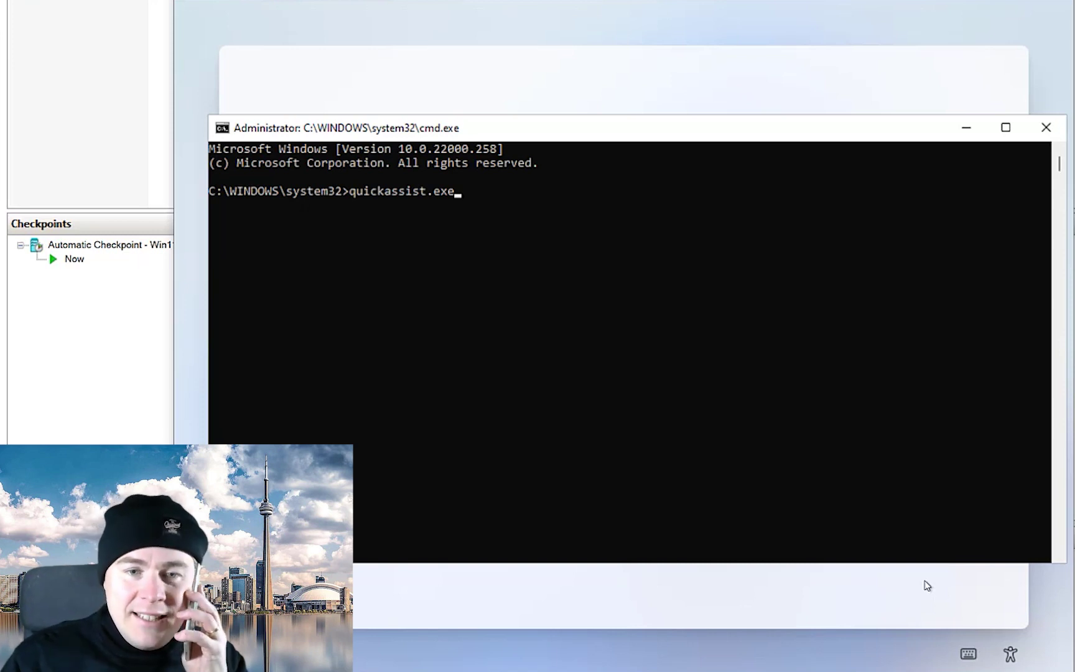
pyautogui.press('Return')
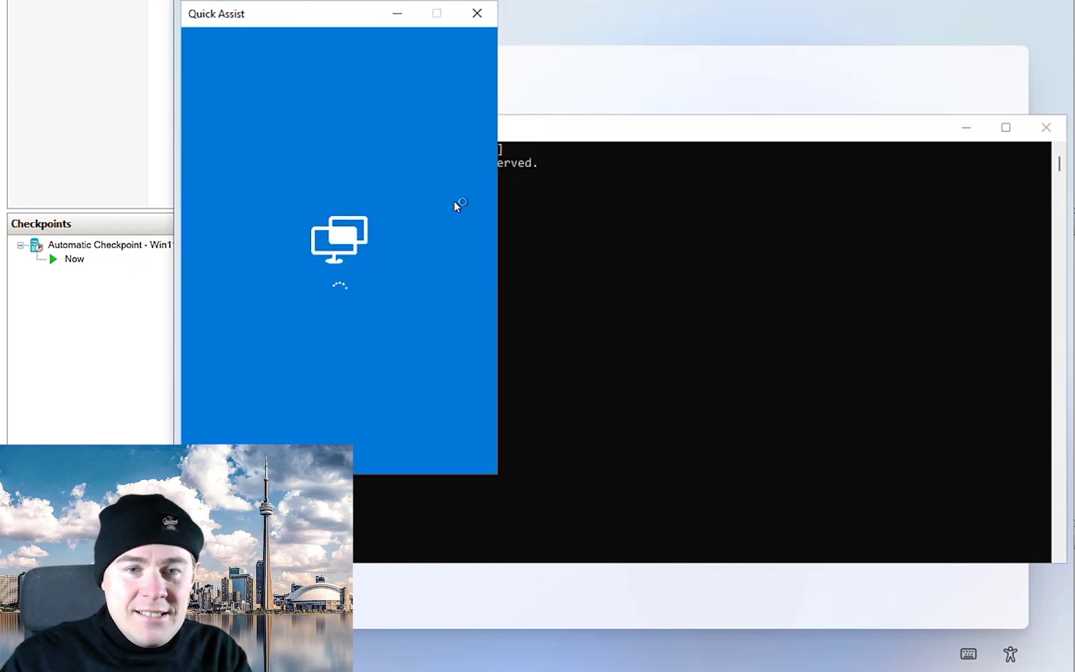
# Drag the Quick Assist window away from the command prompt
pyautogui.moveTo(339, 21); pyautogui.dragTo(473, 38)
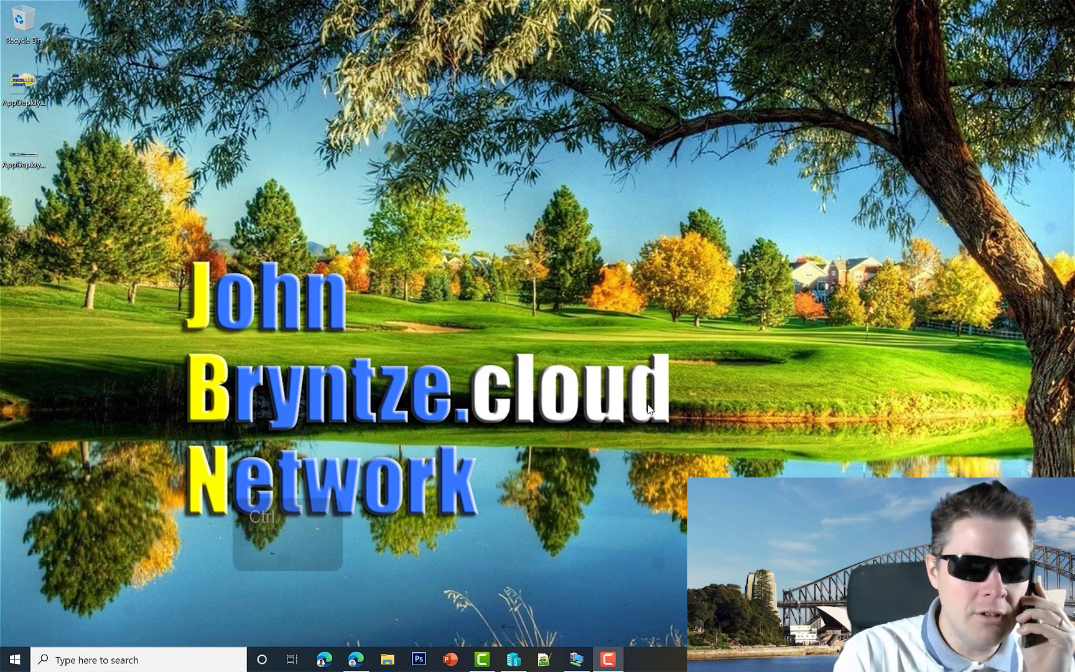
# Launch Quick Assist on the technician's computer, centre it, and choose to help someone
pyautogui.press('ctrl+super+q')
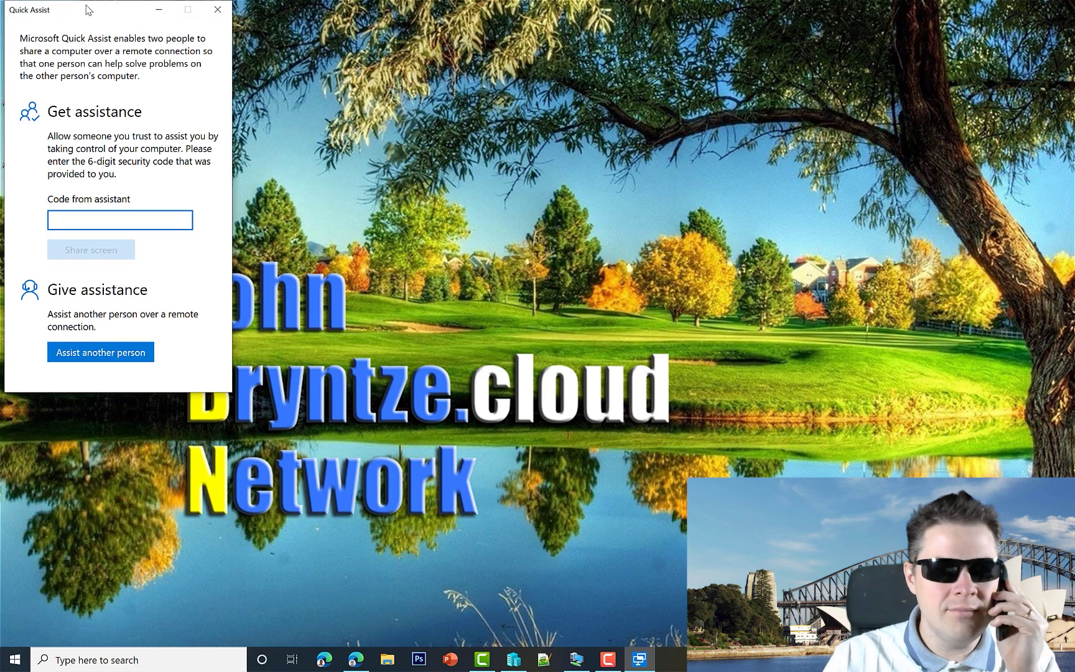
pyautogui.moveTo(87, 9); pyautogui.dragTo(444, 123)
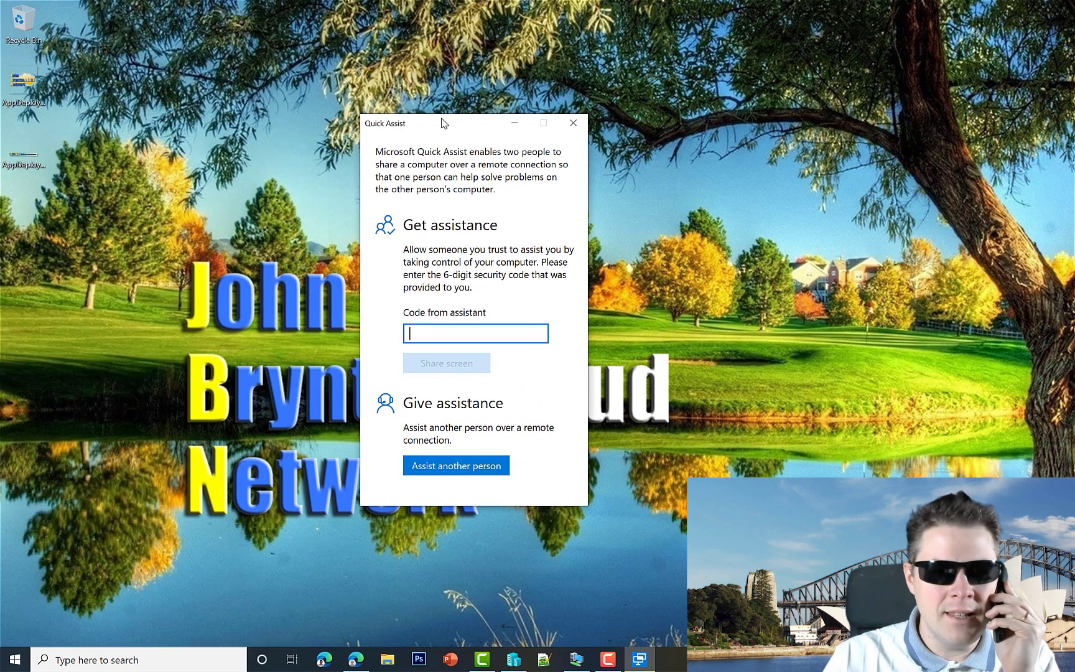
pyautogui.click(446, 471)
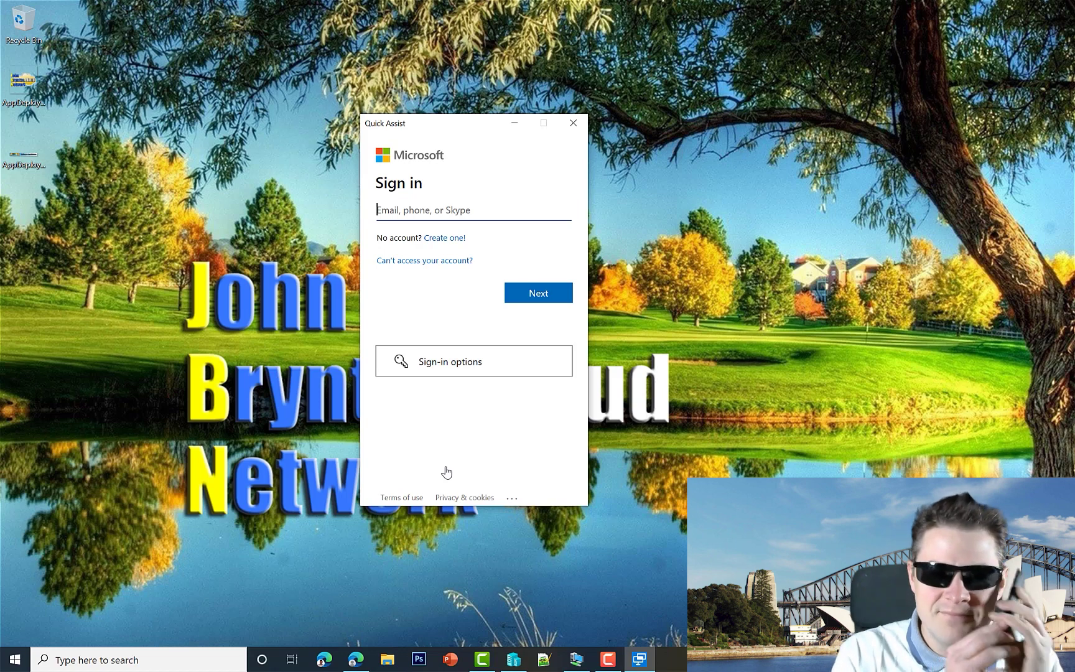
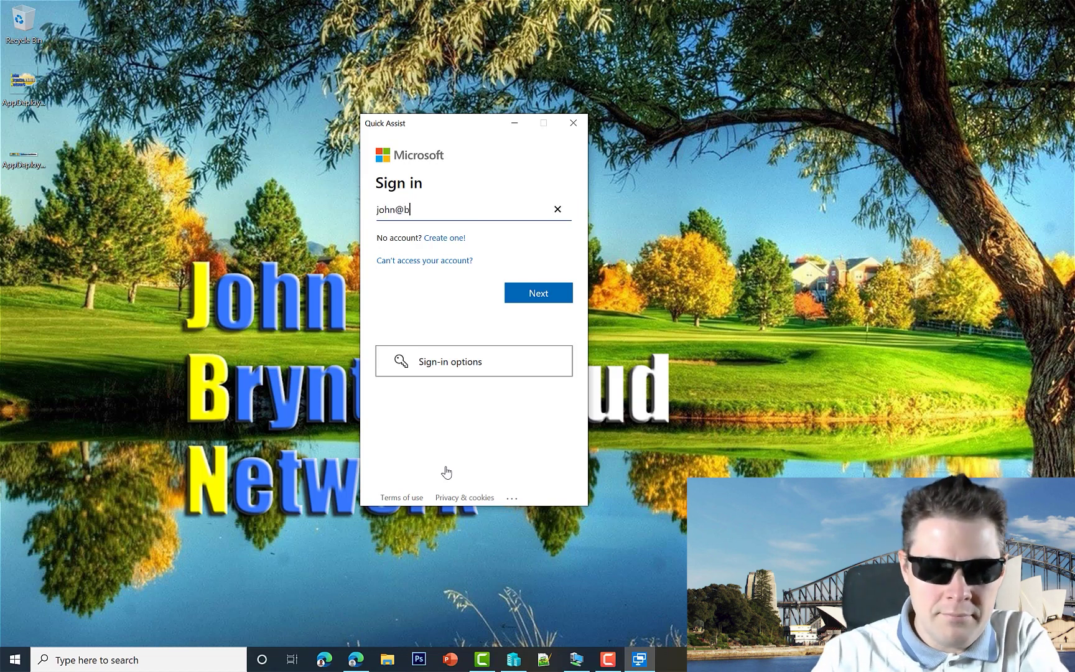
# Sign in with the helper's e-mail and password, staying signed in without future prompts
pyautogui.press('Return')
pyautogui.write('*')
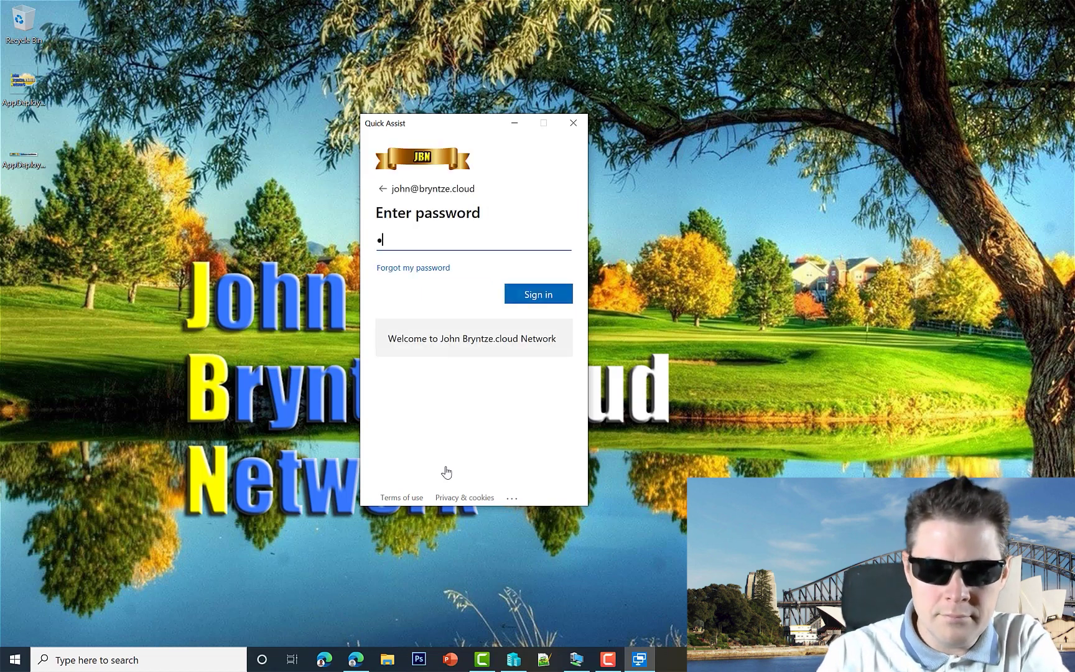
pyautogui.write('***************')
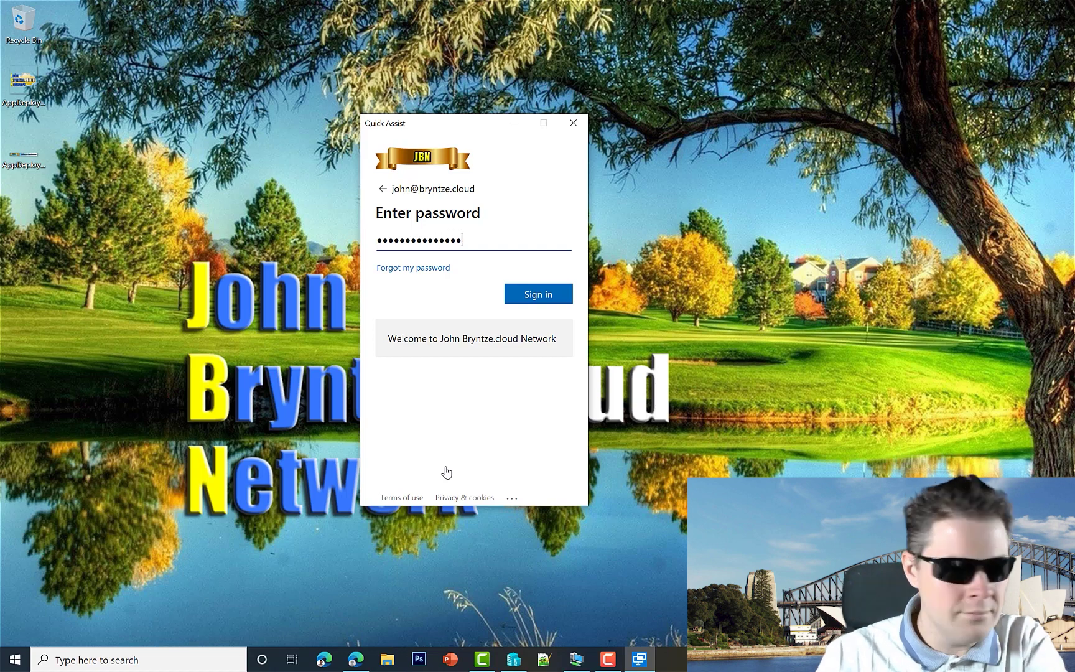
pyautogui.press('Return')
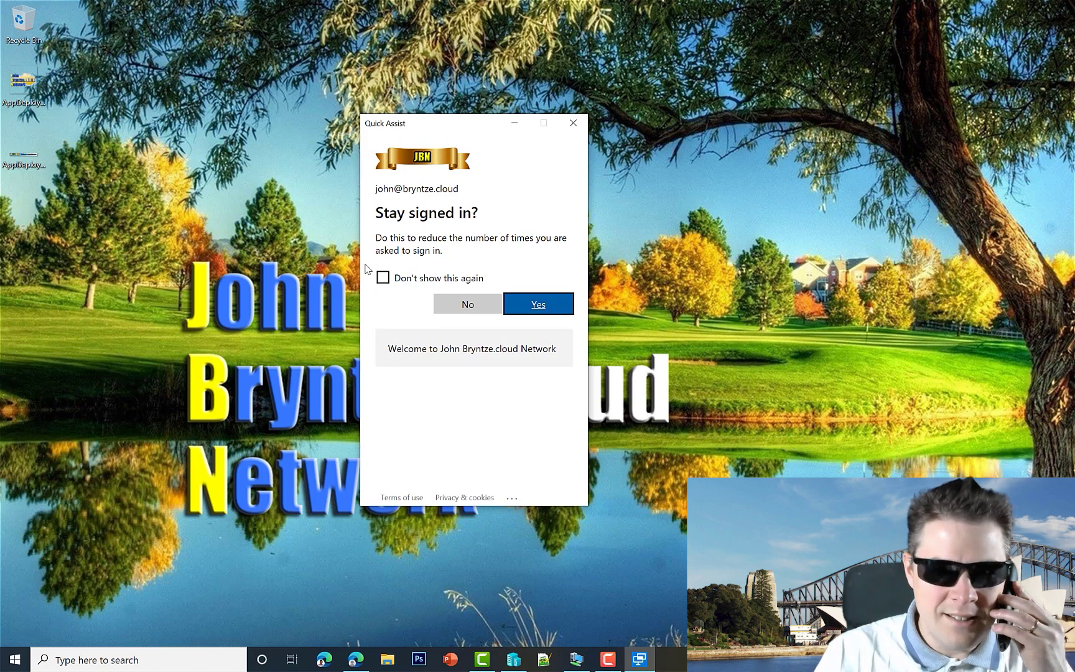
pyautogui.click(383, 278)
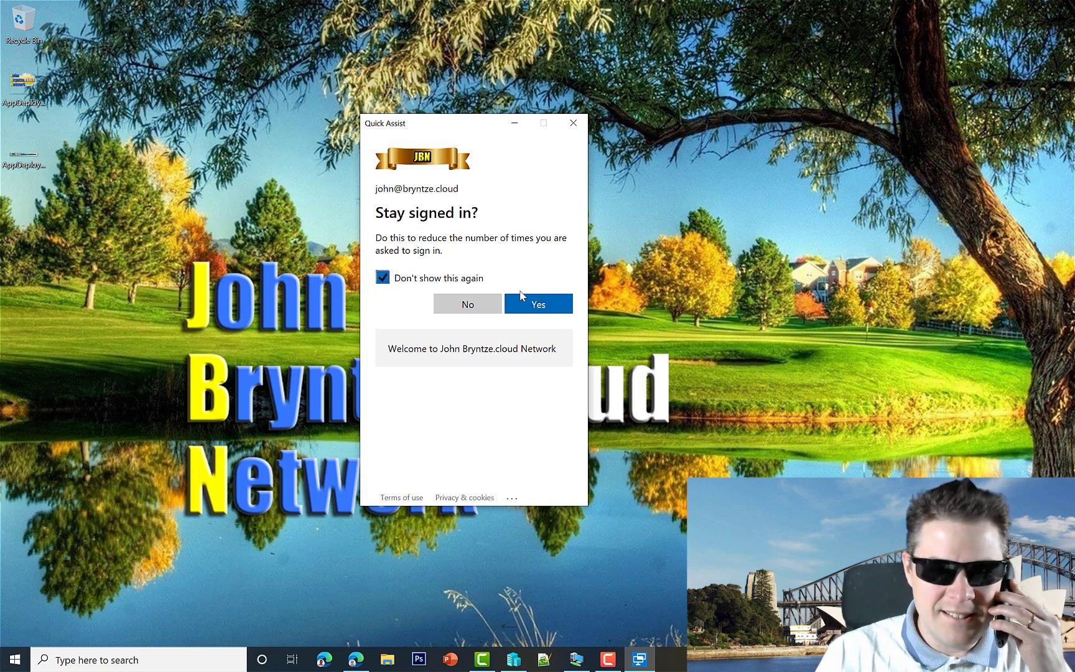
pyautogui.click(538, 306)
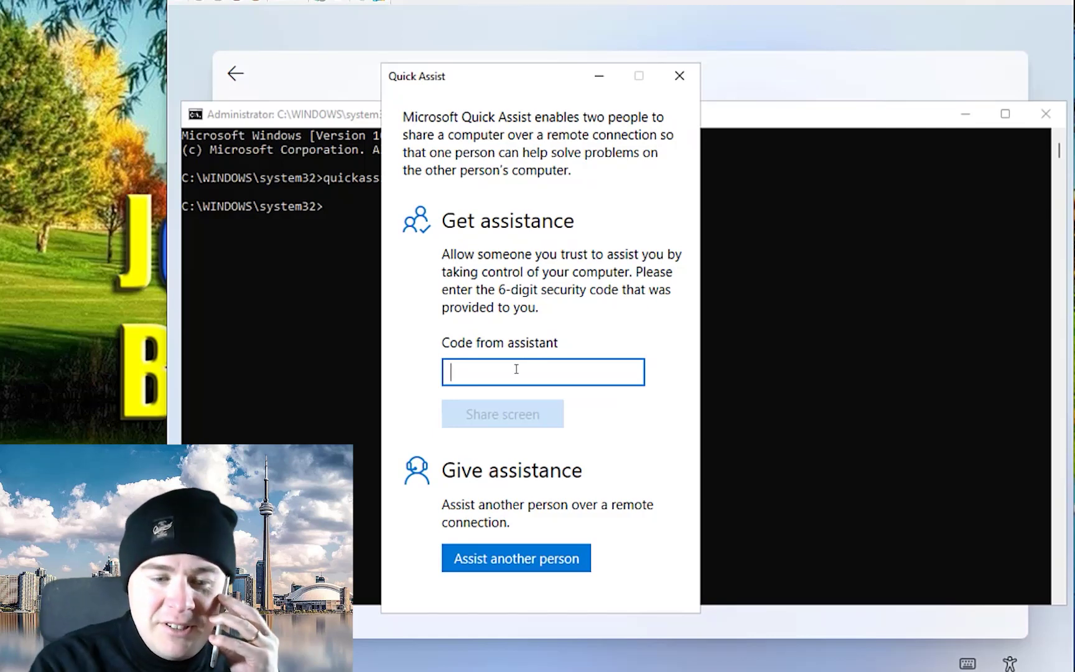
# Enter the assistant's 6-digit security code and choose Share screen
pyautogui.write('30')
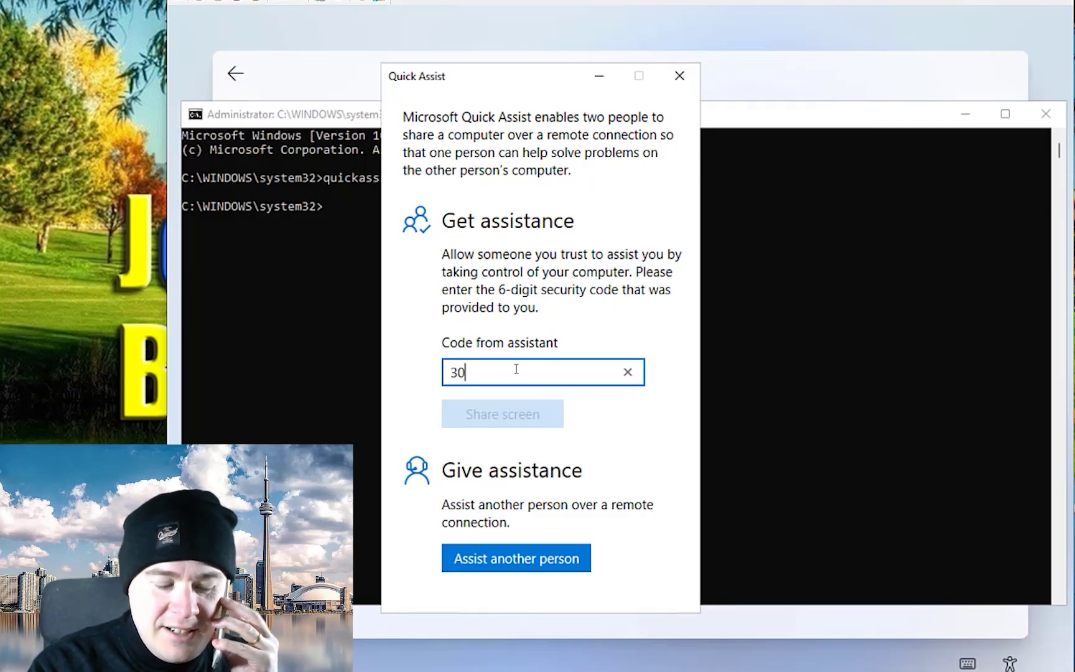
pyautogui.write('0')
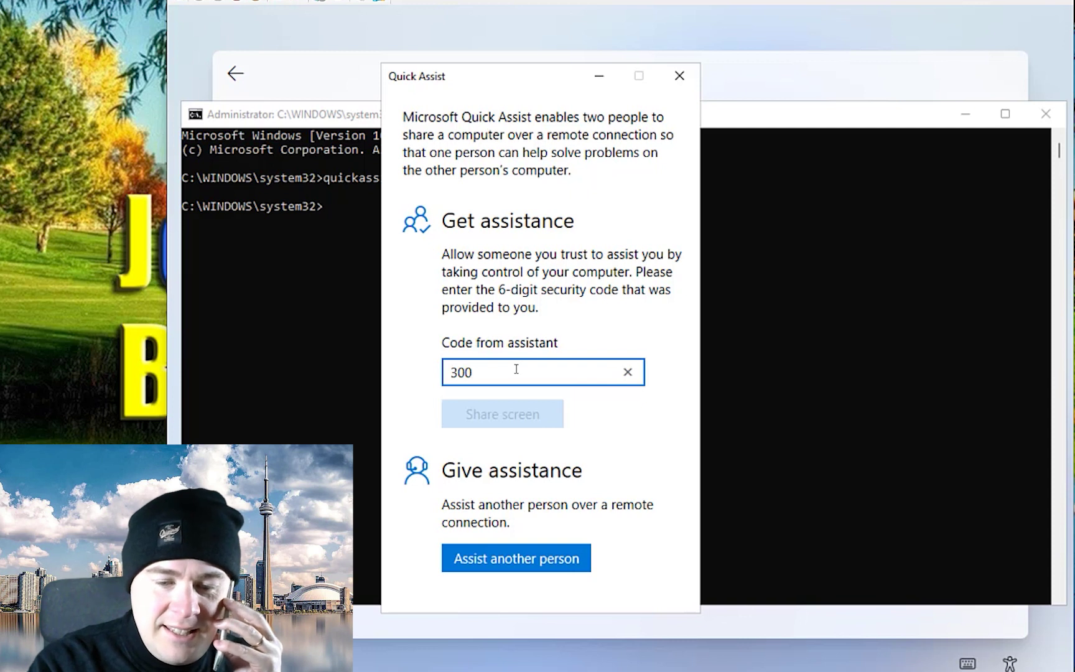
pyautogui.write('839')
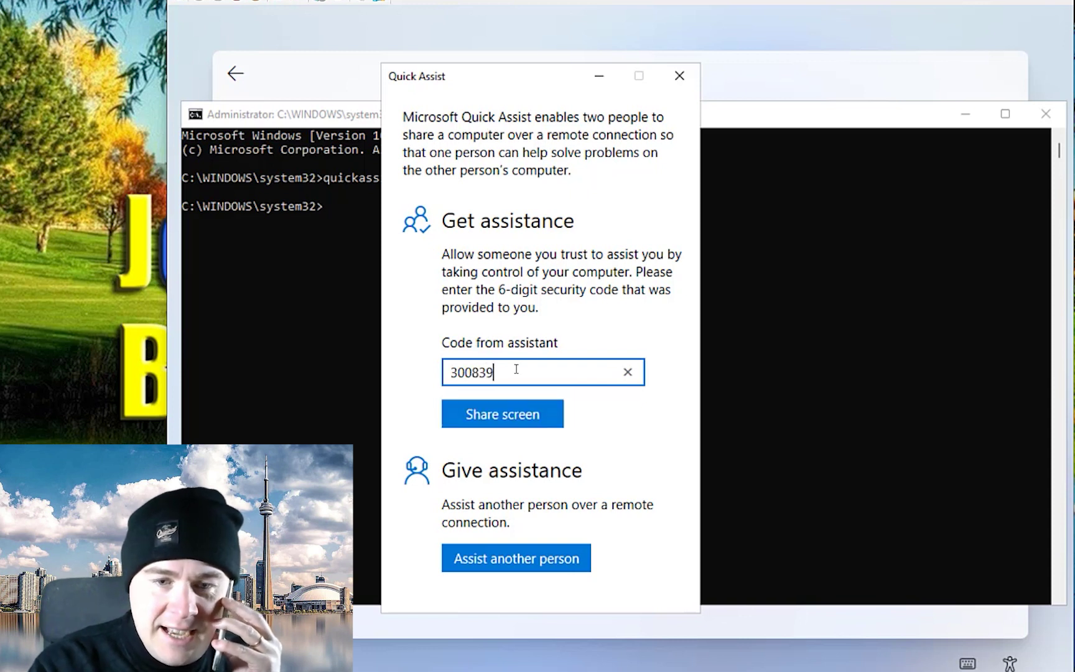
pyautogui.click(501, 417)
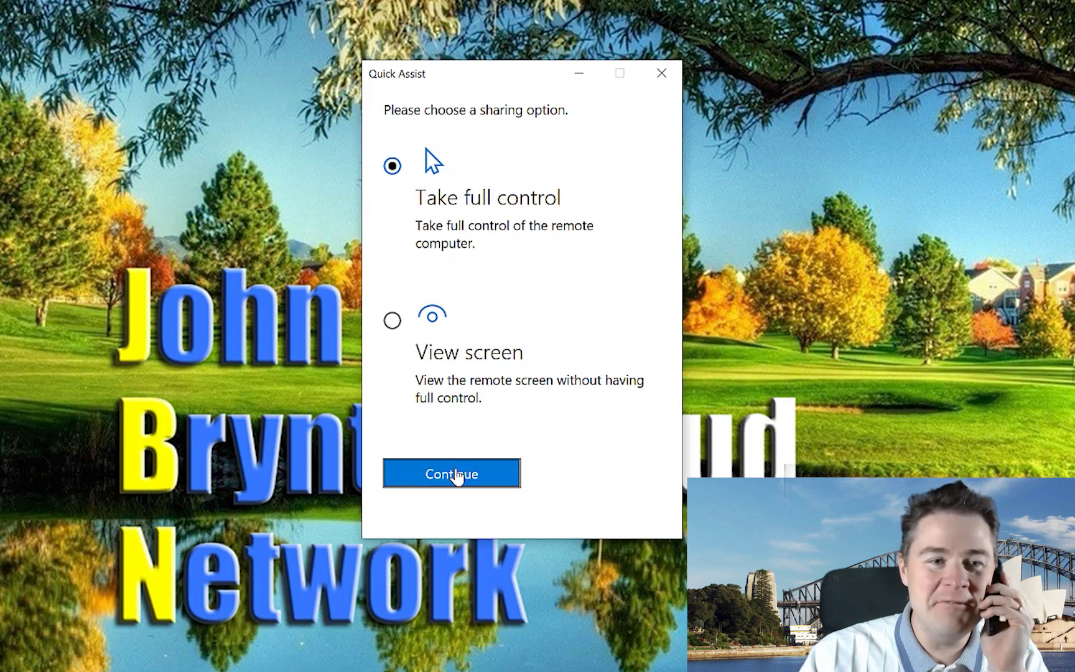
# Choose Take full control and allow screen sharing on the remote computer
pyautogui.click(457, 477)
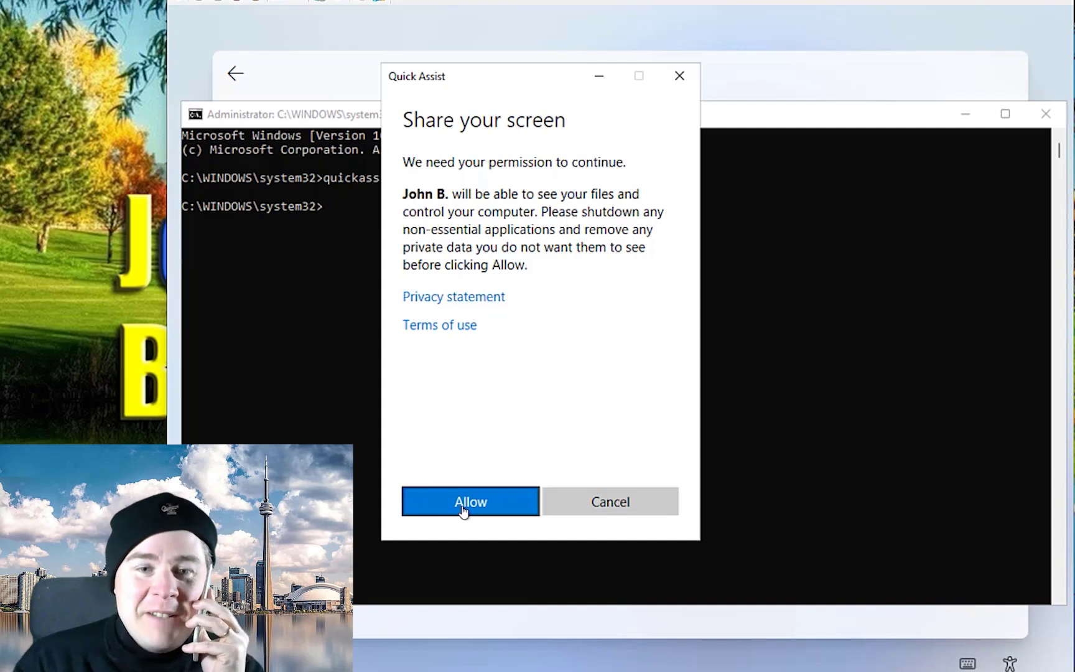
pyautogui.click(463, 509)
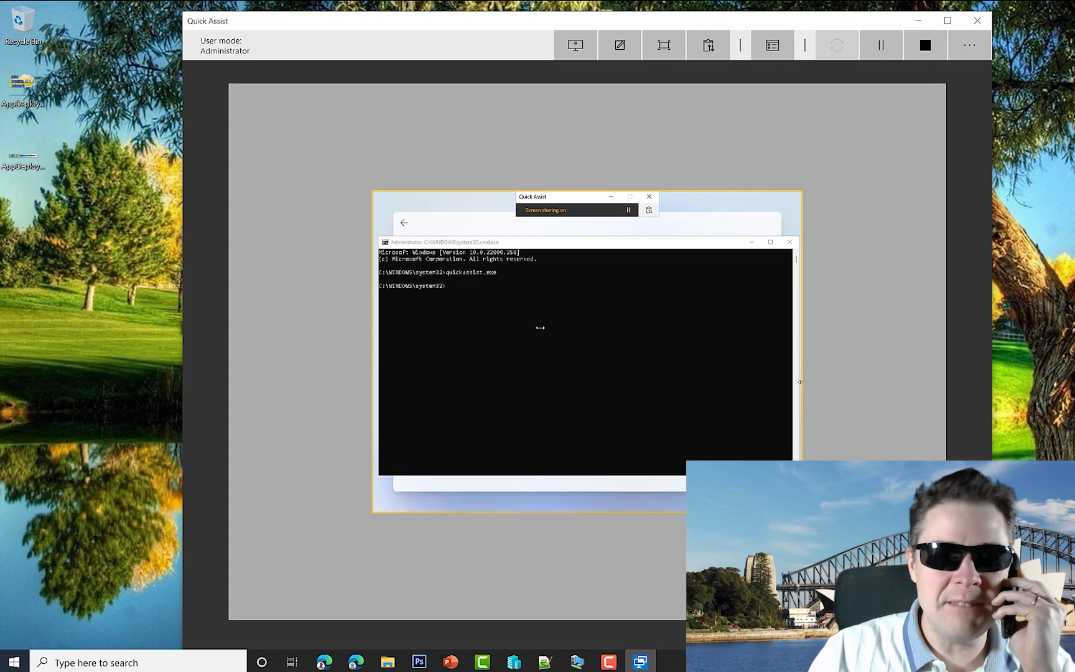
# Activate the remote Command Prompt and reposition the Quick Assist session window
pyautogui.click(461, 297)
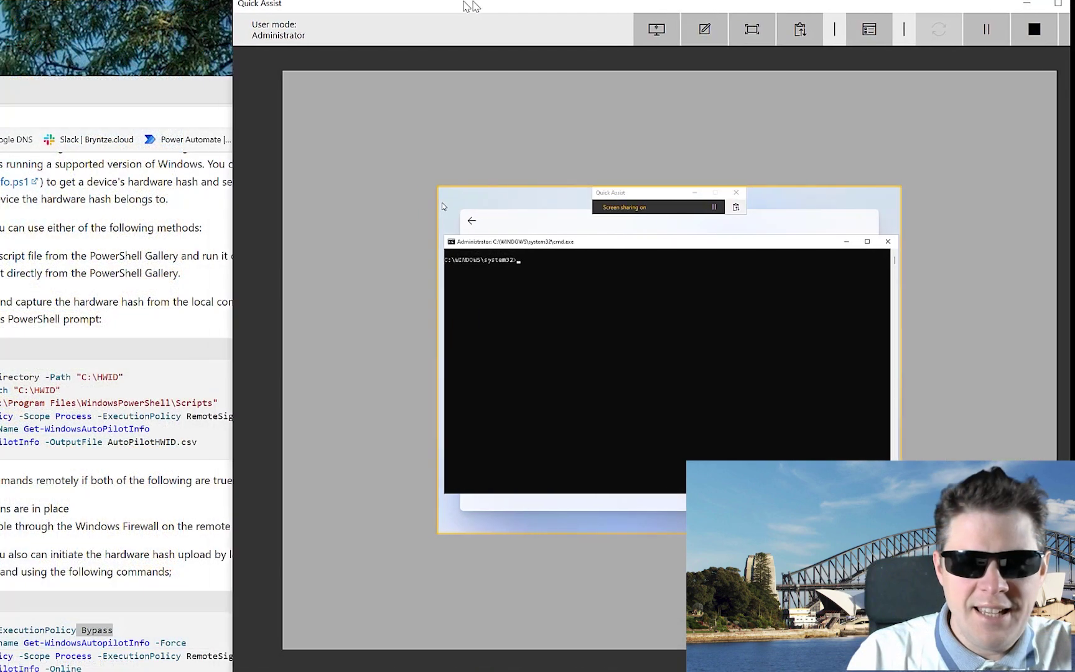
pyautogui.moveTo(461, 9); pyautogui.dragTo(457, 9)
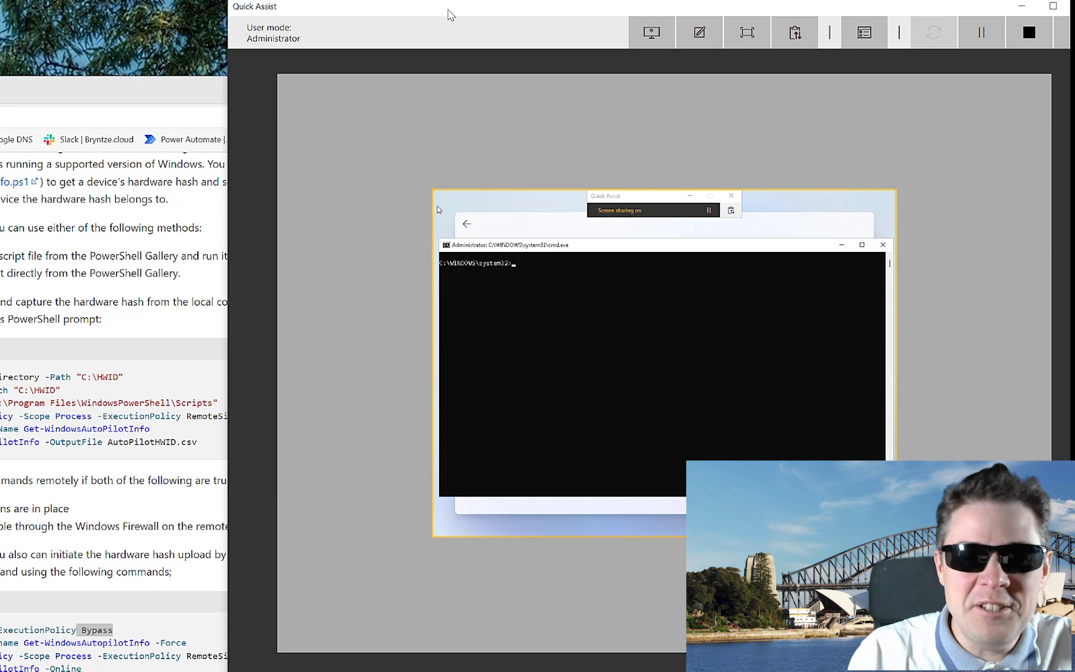
pyautogui.moveTo(450, 13)
pyautogui.mouseDown()
pyautogui.moveTo(463, 17)
pyautogui.moveTo(449, 18)
pyautogui.mouseUp()
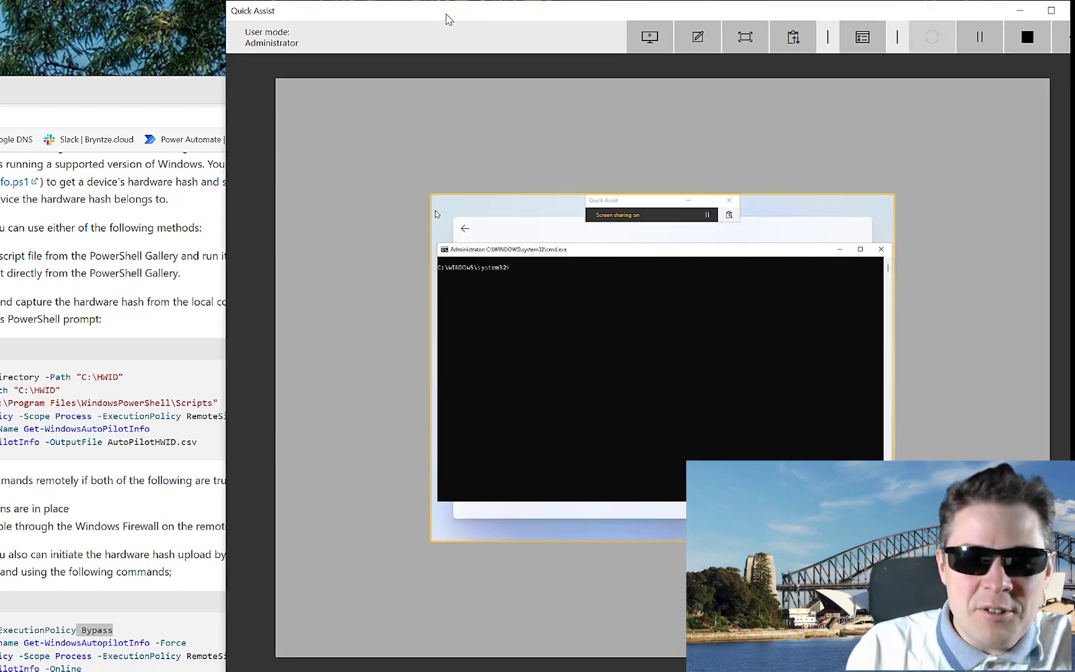
# In the remote command prompt, run powershell -executionpolicy unrestricted, then launch PowerShell ISE with ise
pyautogui.click(536, 301)
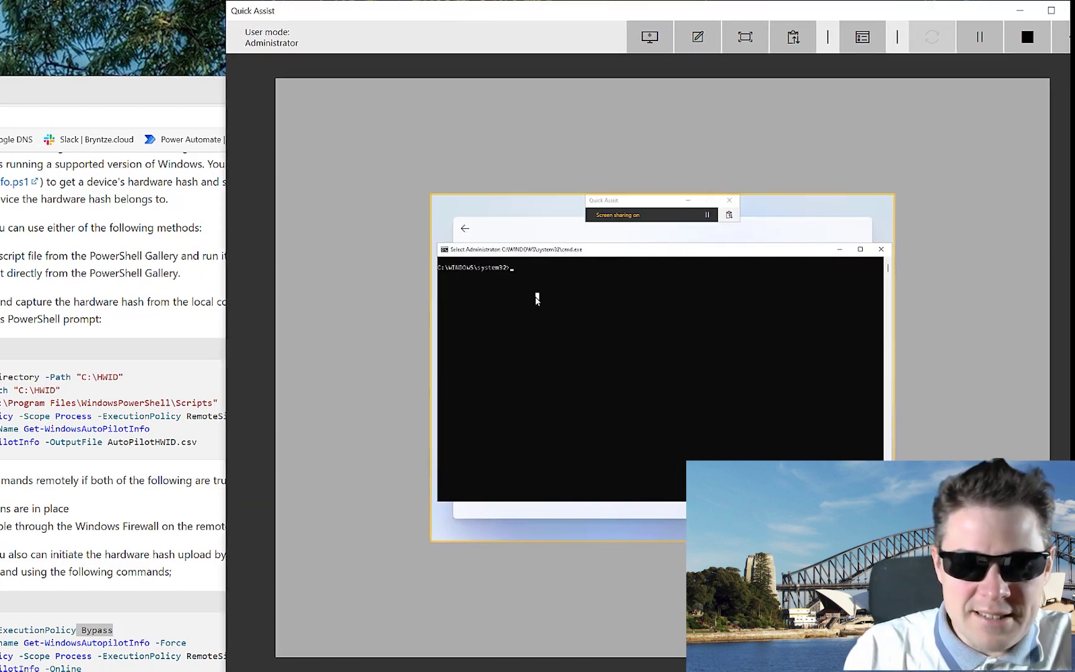
pyautogui.write('powershell -e')
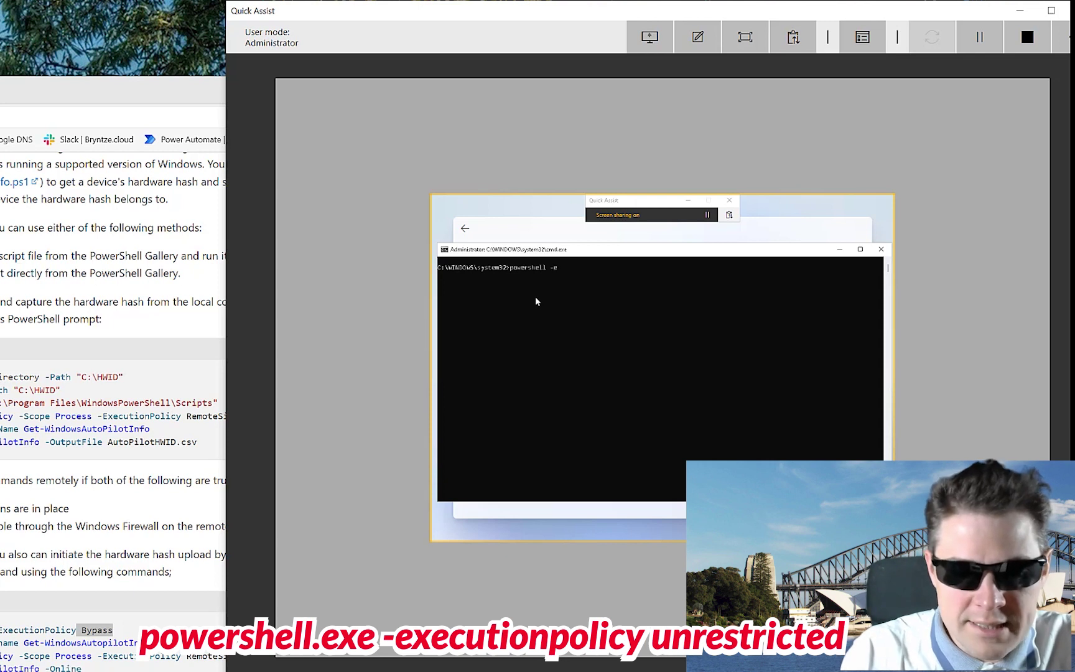
pyautogui.write('xecu')
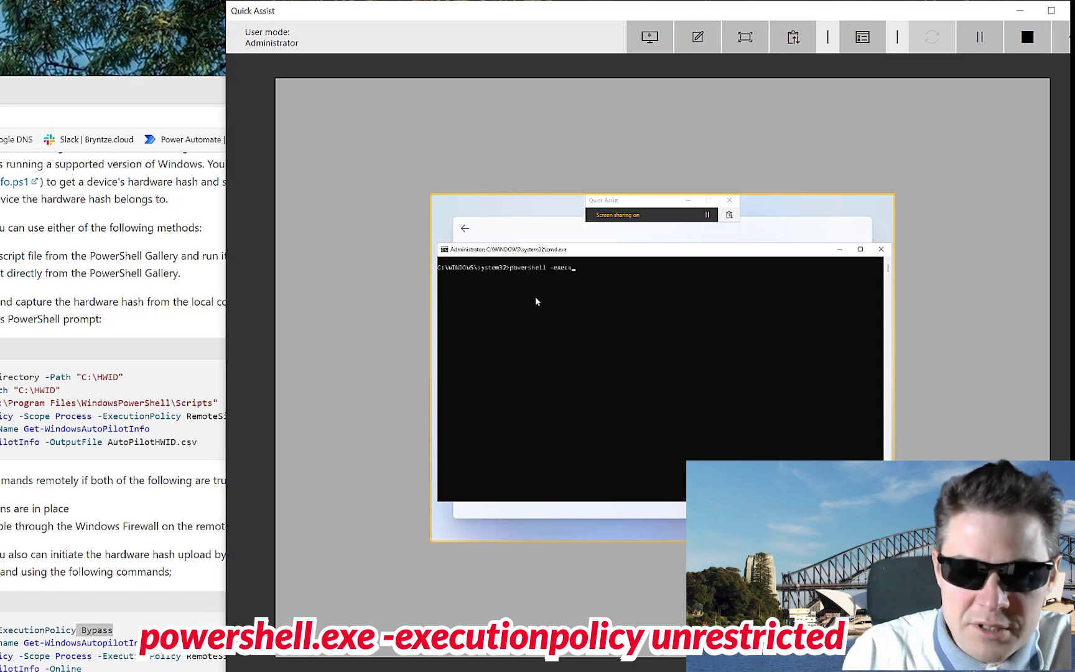
pyautogui.write('tionpolic')
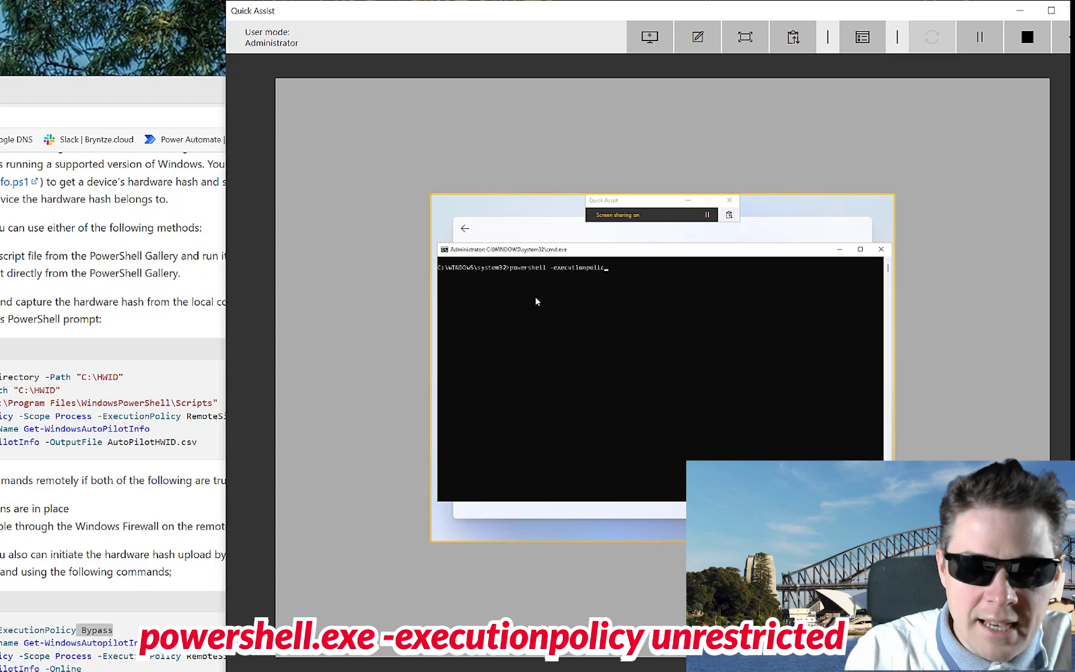
pyautogui.write('y unrestric')
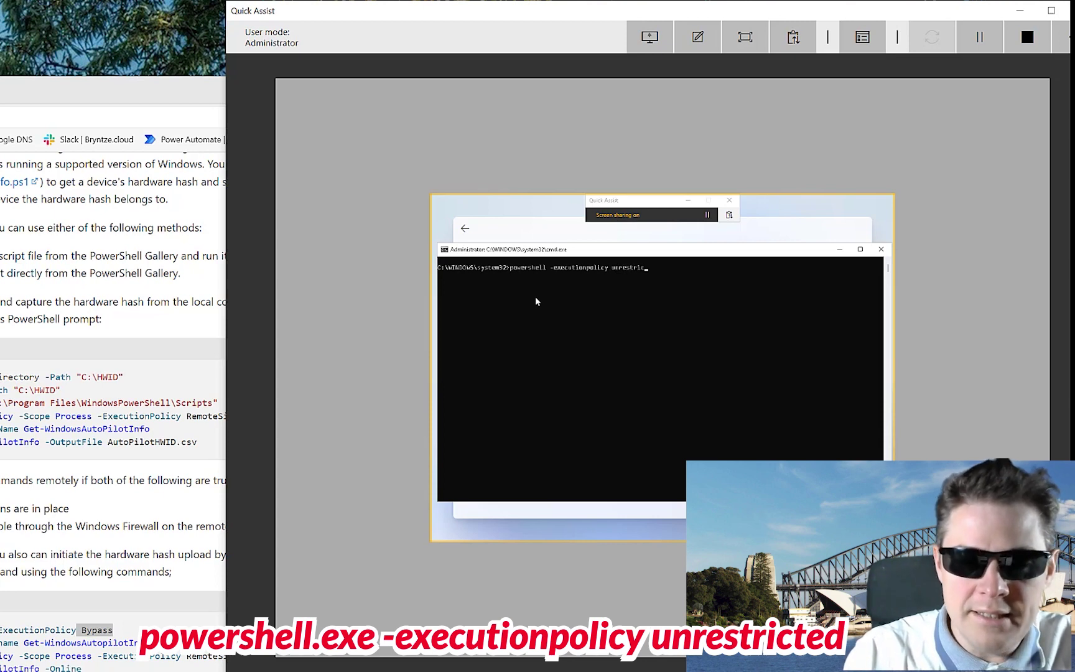
pyautogui.write('ted')
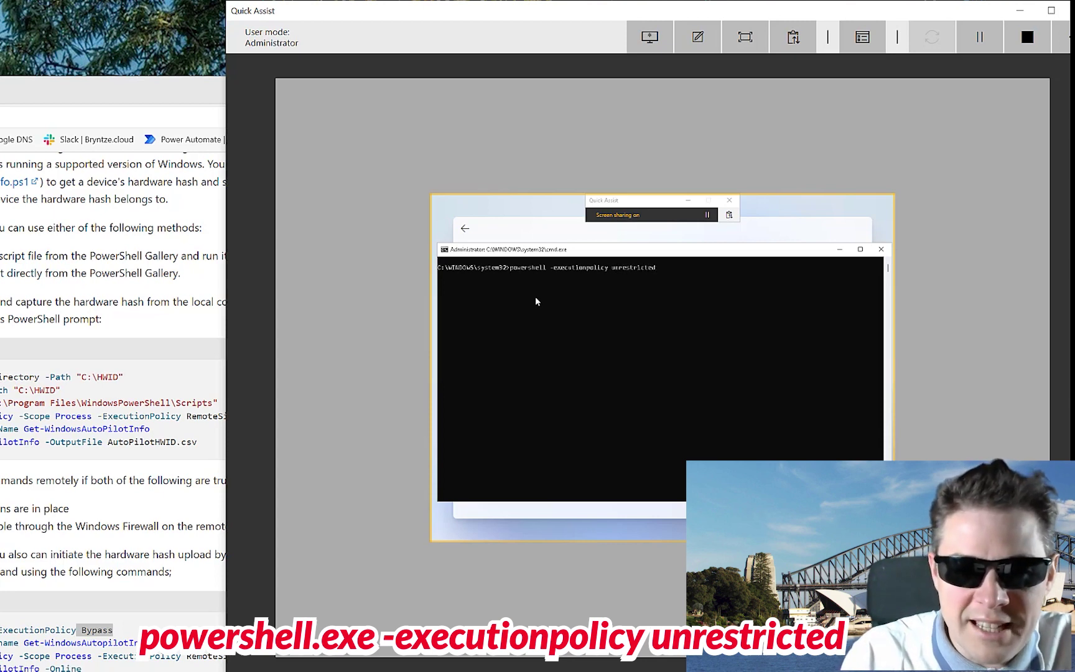
pyautogui.press('Return')
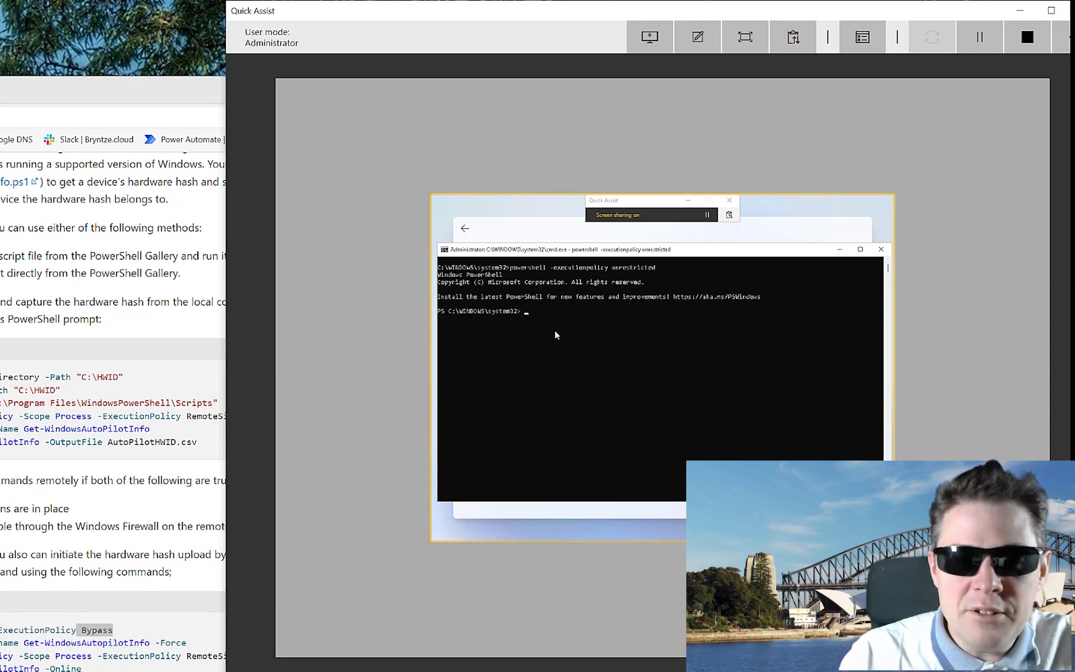
pyautogui.write('ise')
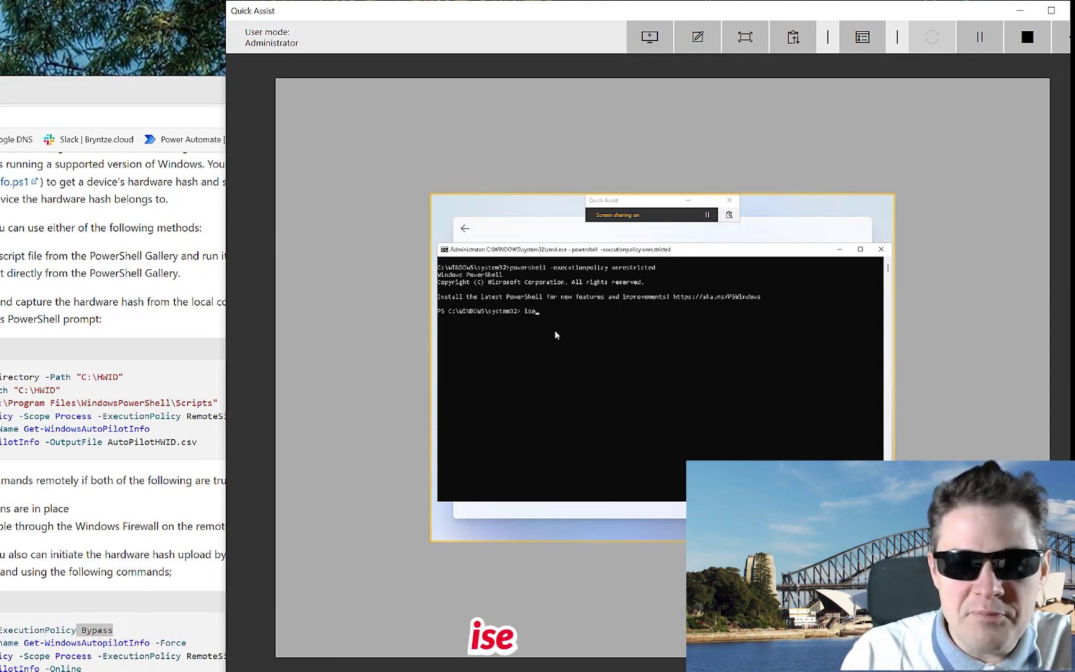
pyautogui.press('Return')
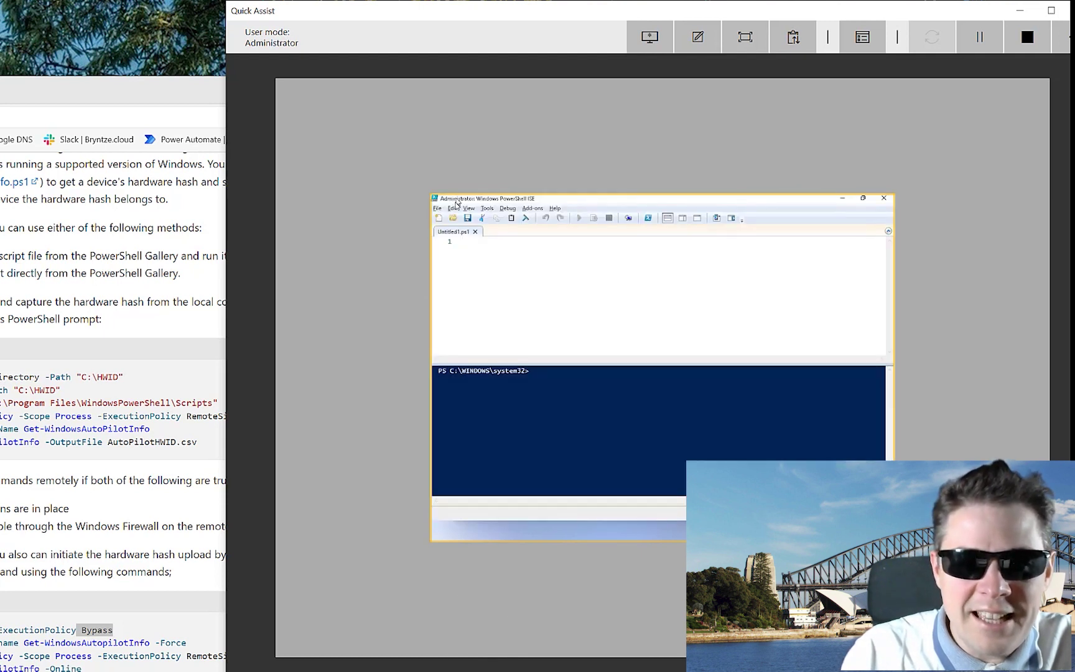
# Enlarge the ISE script and console text for readability
pyautogui.click(469, 208)
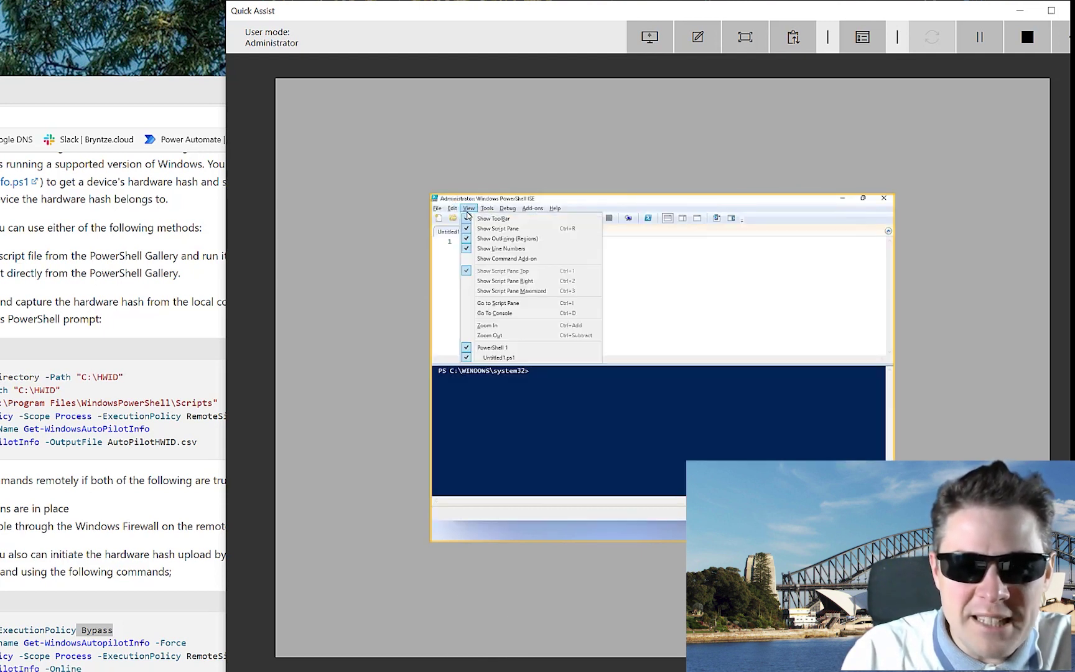
pyautogui.click(502, 325)
pyautogui.click(472, 210)
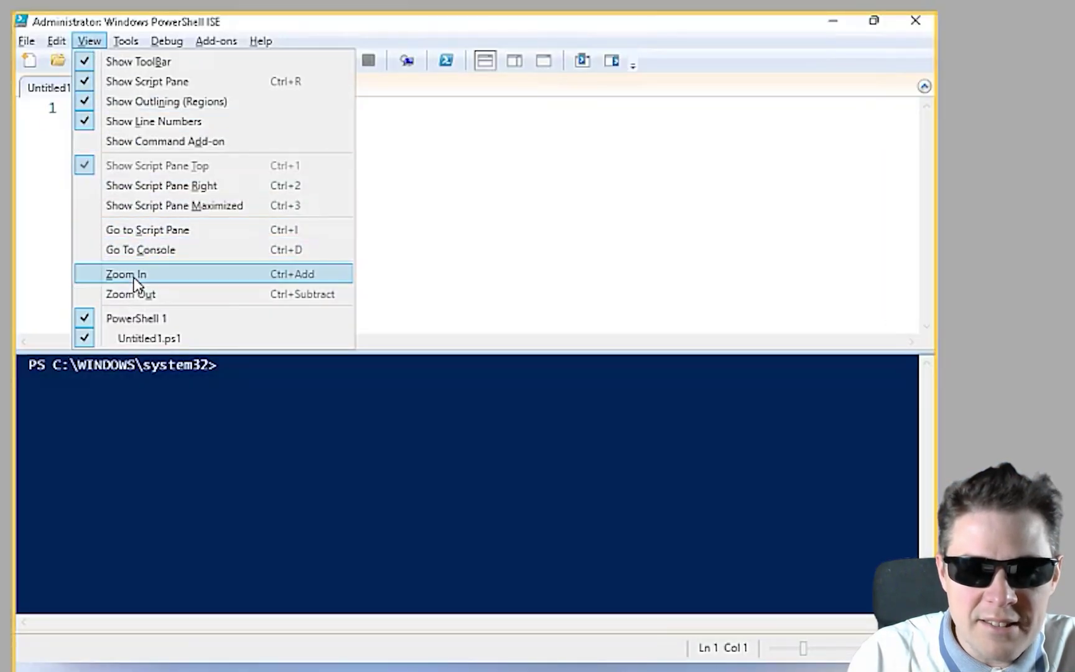
pyautogui.click(135, 279)
pyautogui.click(89, 41)
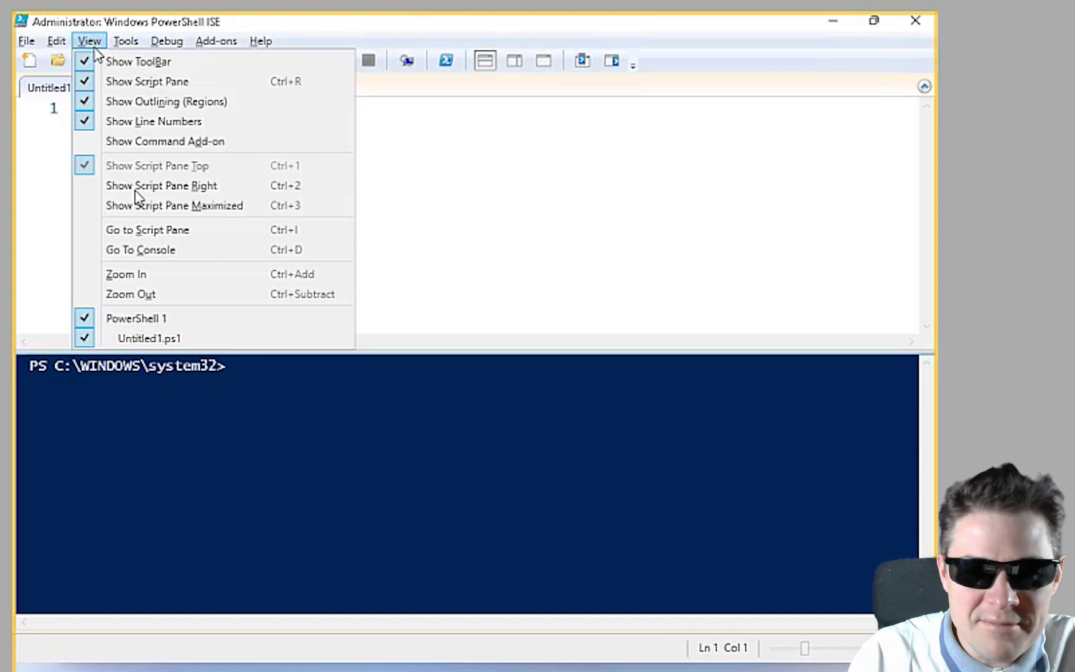
pyautogui.click(145, 292)
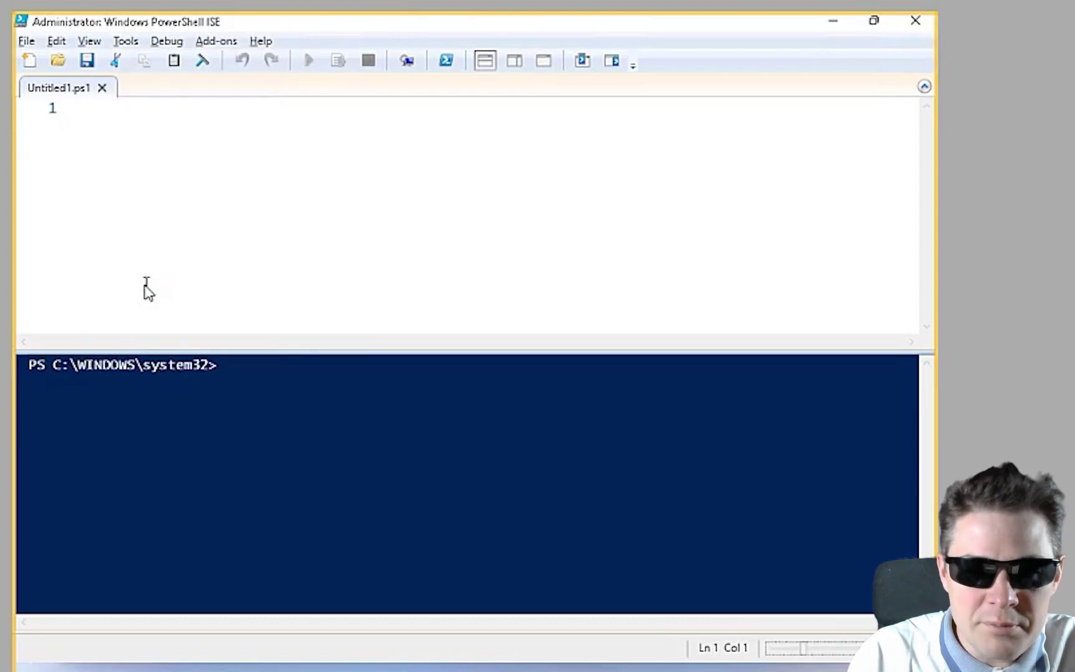
pyautogui.click(90, 42)
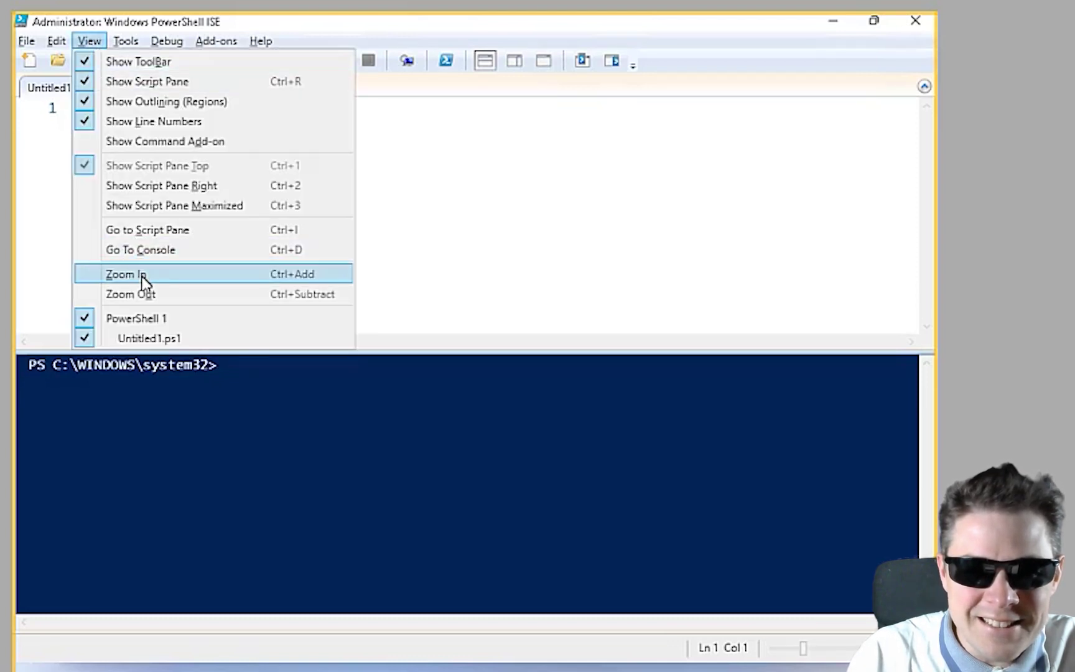
pyautogui.click(141, 277)
pyautogui.click(89, 41)
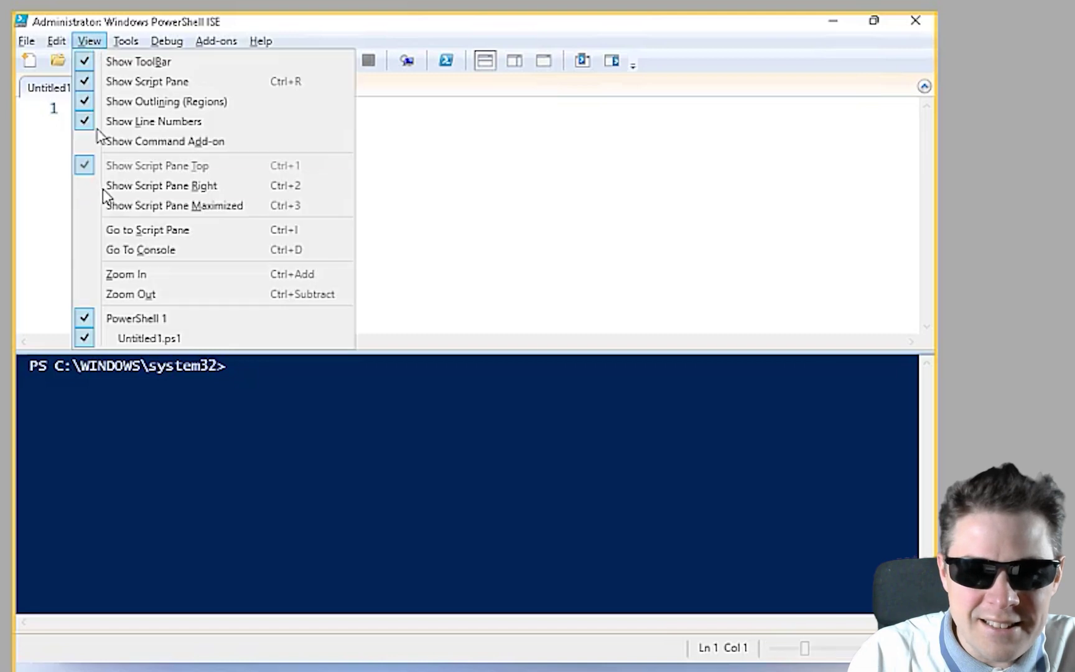
pyautogui.click(121, 278)
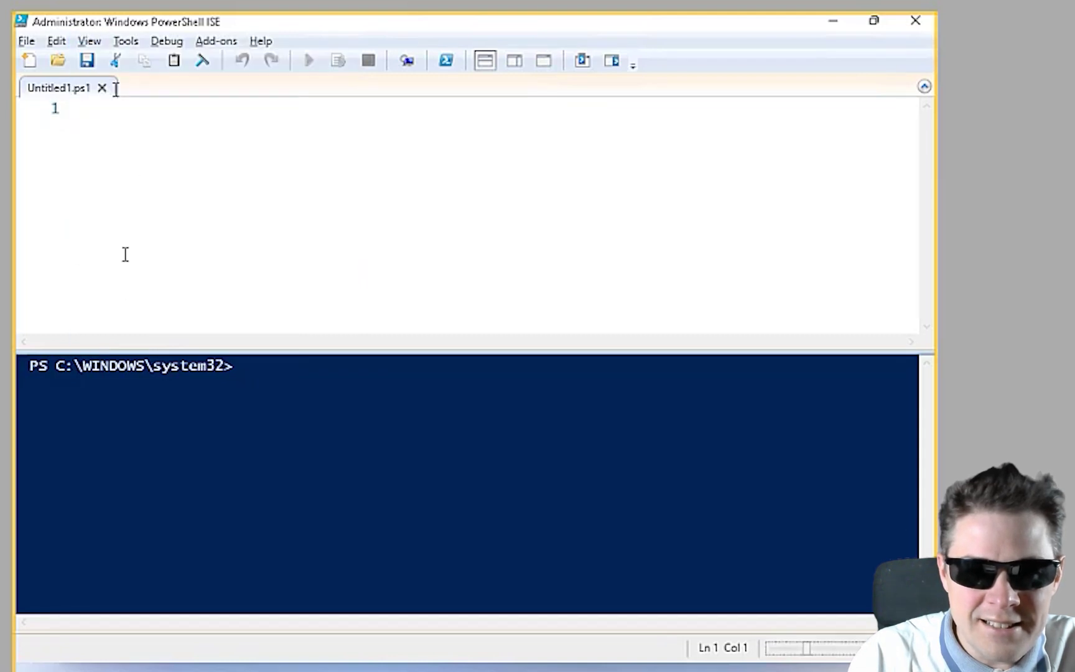
pyautogui.click(87, 43)
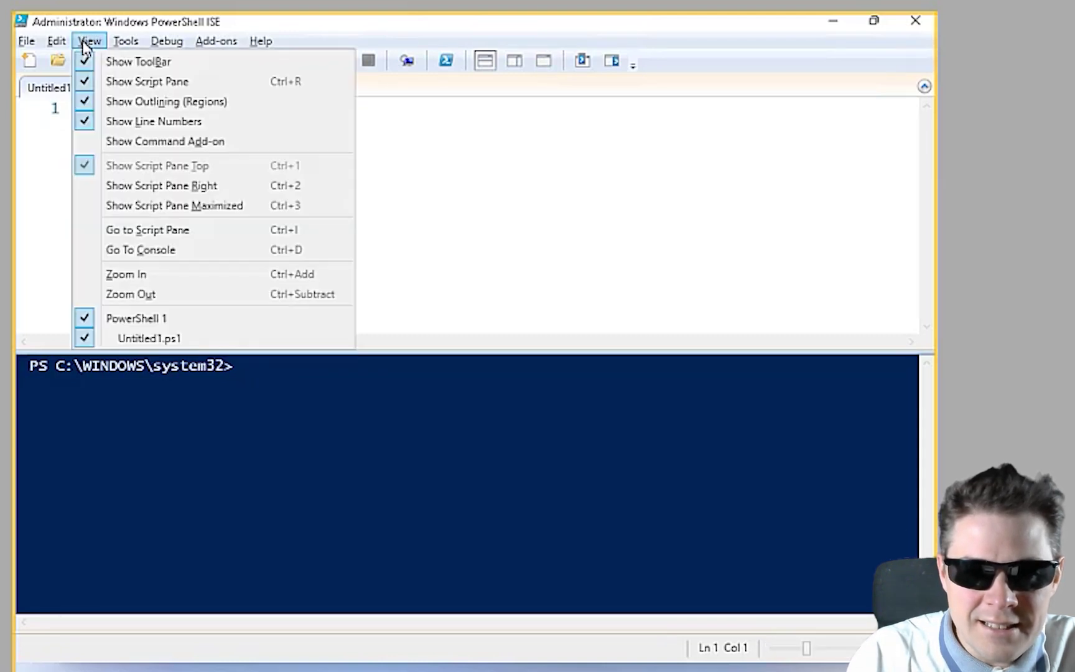
pyautogui.click(131, 275)
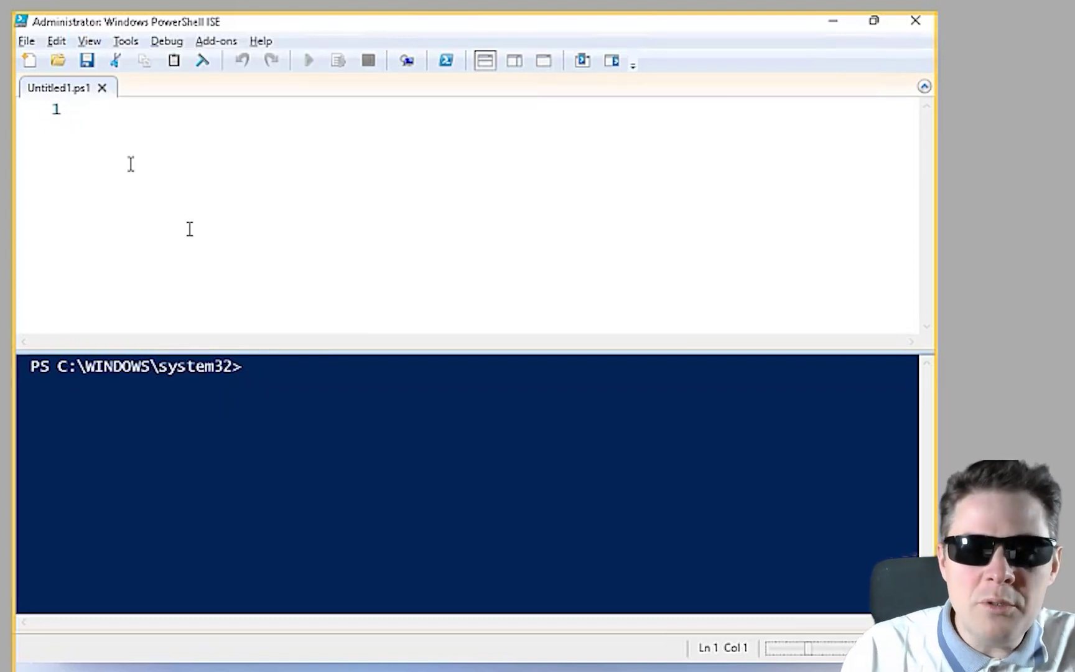
# Run Get-ExecutionPolicy in the console and confirm it returns Unrestricted
pyautogui.click(274, 367)
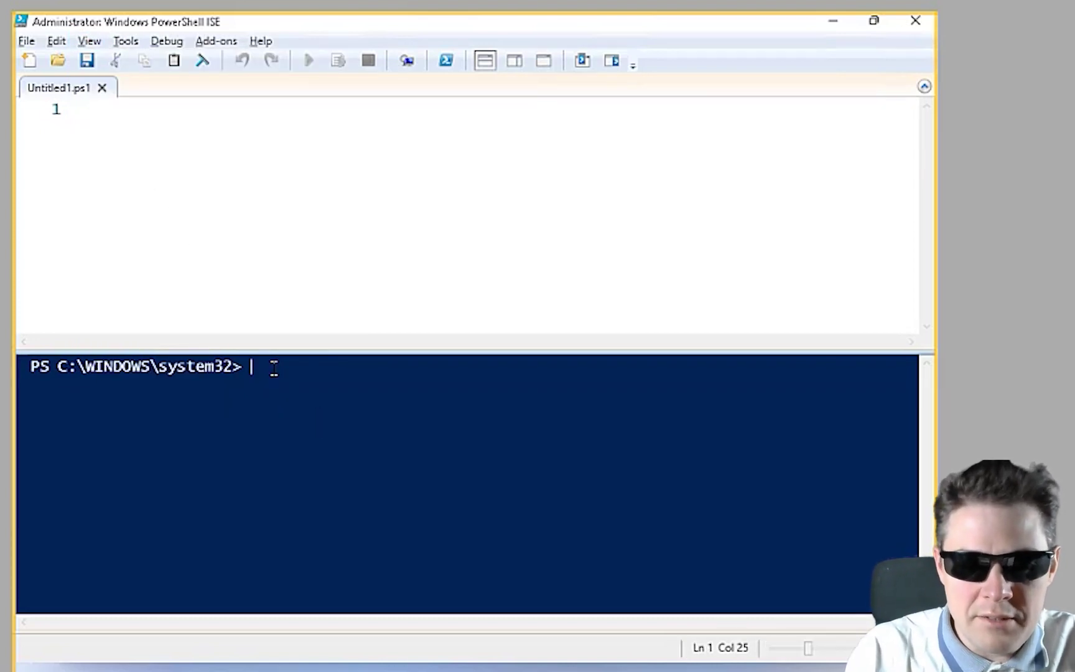
pyautogui.write('get-')
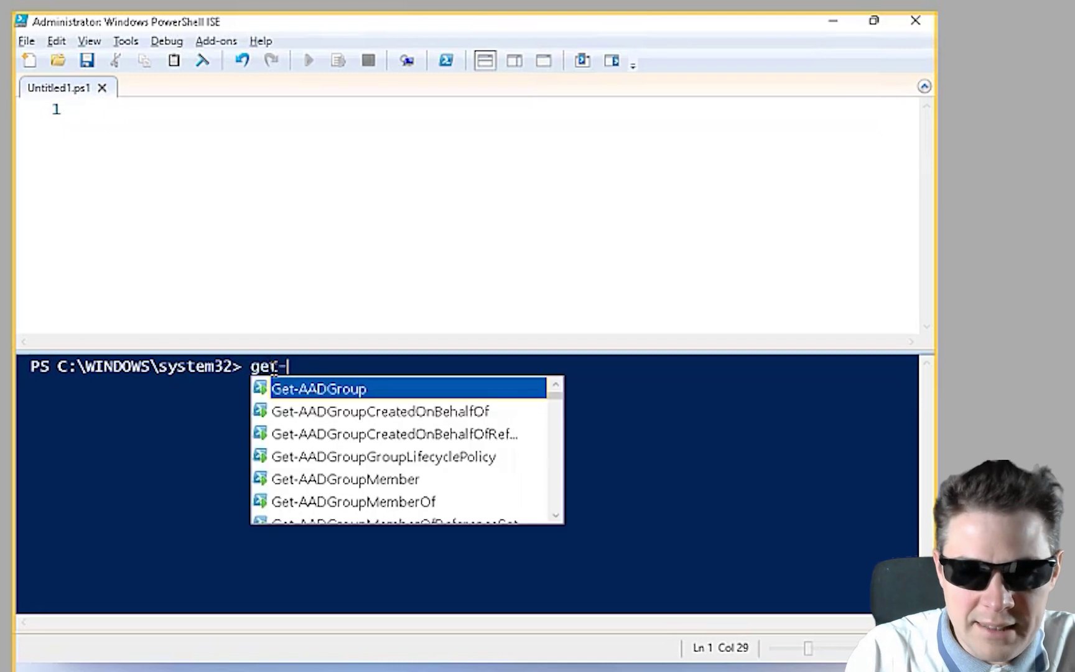
pyautogui.write('exec')
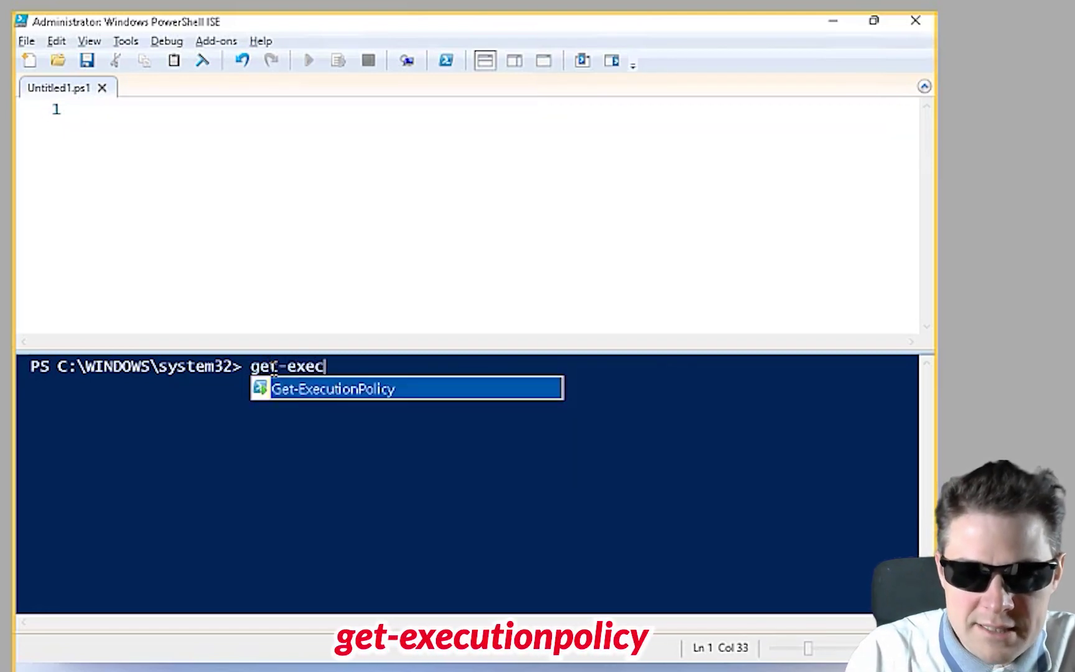
pyautogui.press('Return')
pyautogui.press('Return')
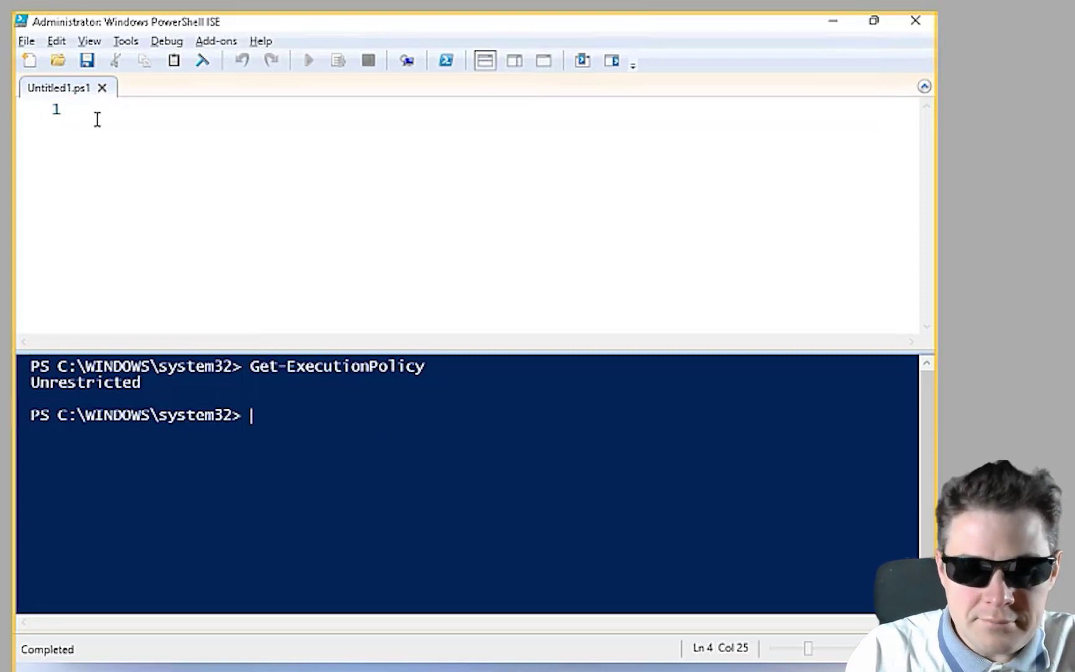
# Write Install-Script -name Get-WindowsAutopilotInfo -force in the script pane and run it
pyautogui.write('Insta')
pyautogui.press('BackSpace')
pyautogui.press('BackSpace')
pyautogui.press('BackSpace')
pyautogui.press('BackSpace')
pyautogui.press('BackSpace')
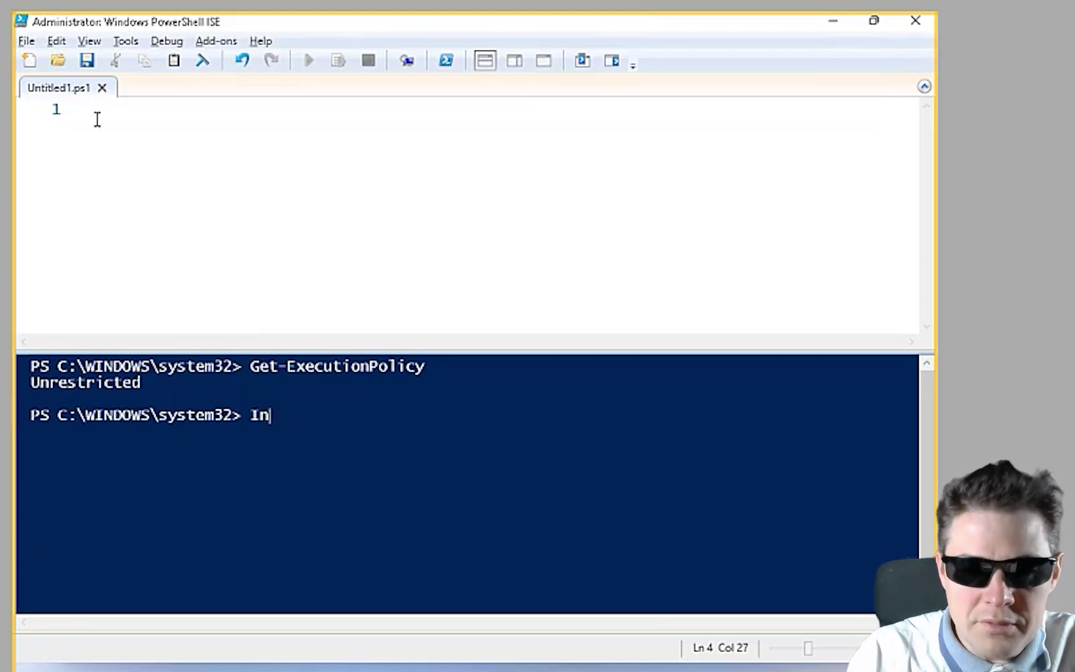
pyautogui.click(114, 128)
pyautogui.write('Install')
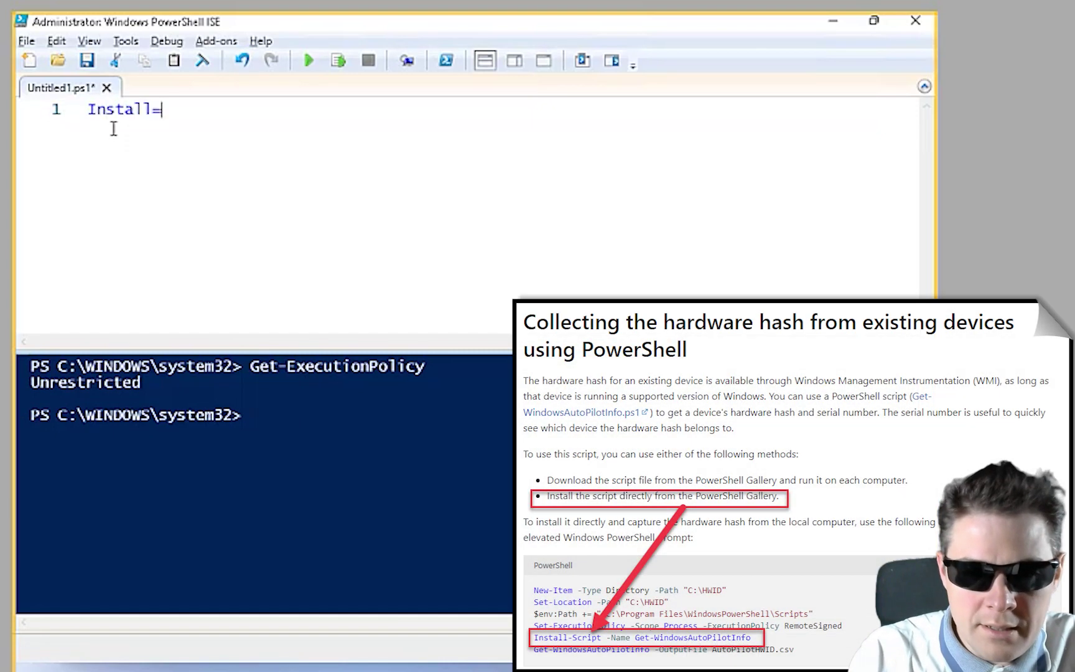
pyautogui.write('-Sc')
pyautogui.press('Tab')
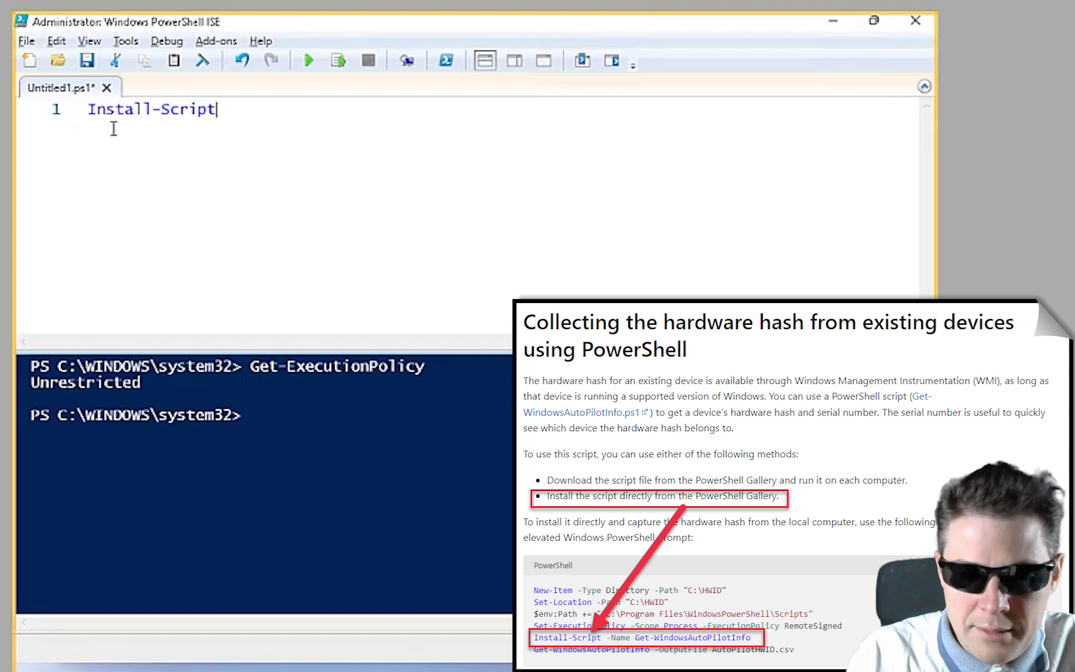
pyautogui.write('-name')
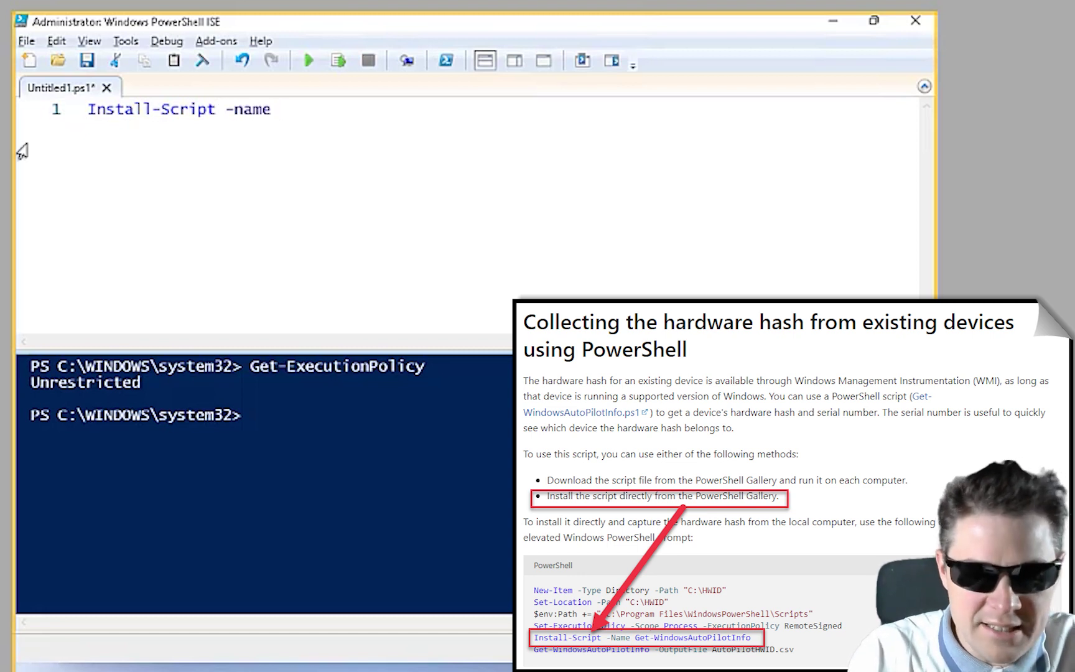
pyautogui.write(' Get0')
pyautogui.press('BackSpace')
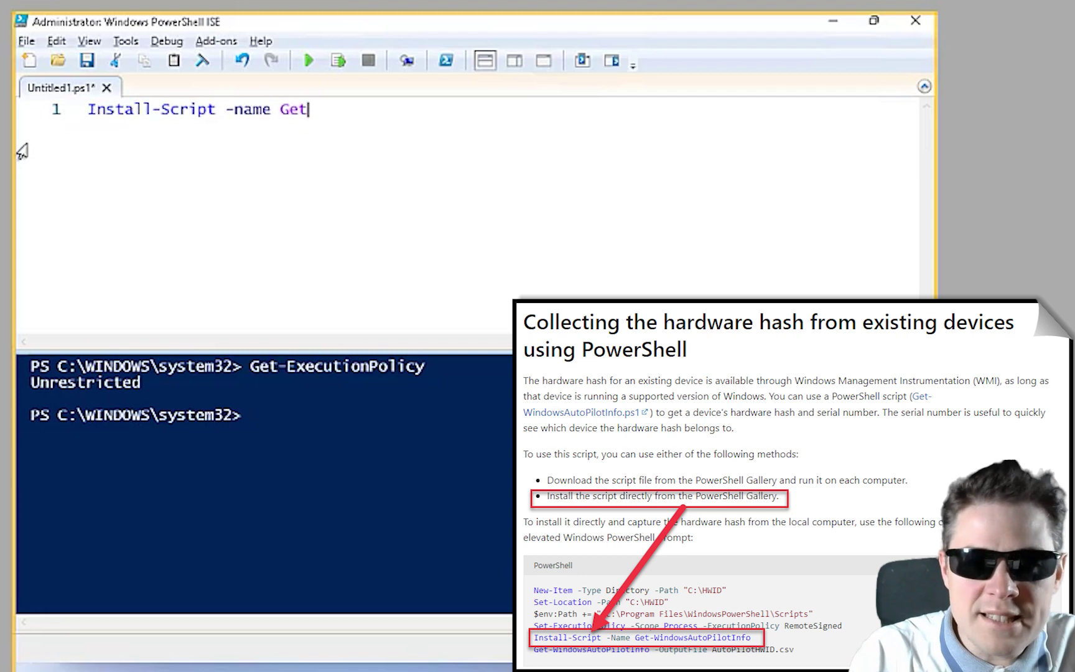
pyautogui.write('--')
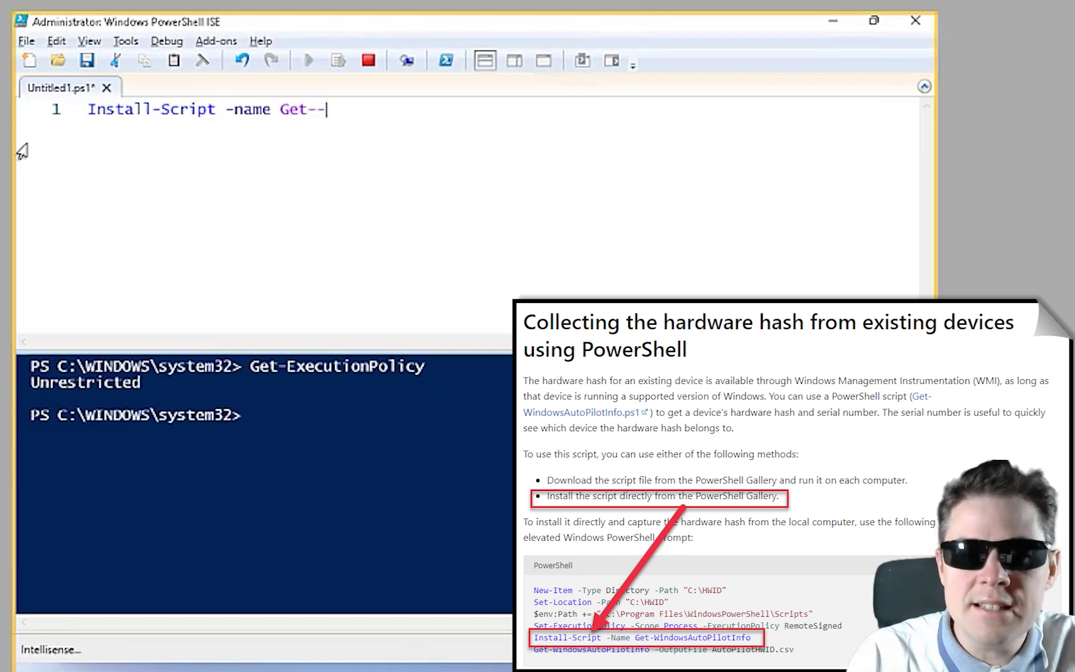
pyautogui.press('BackSpace')
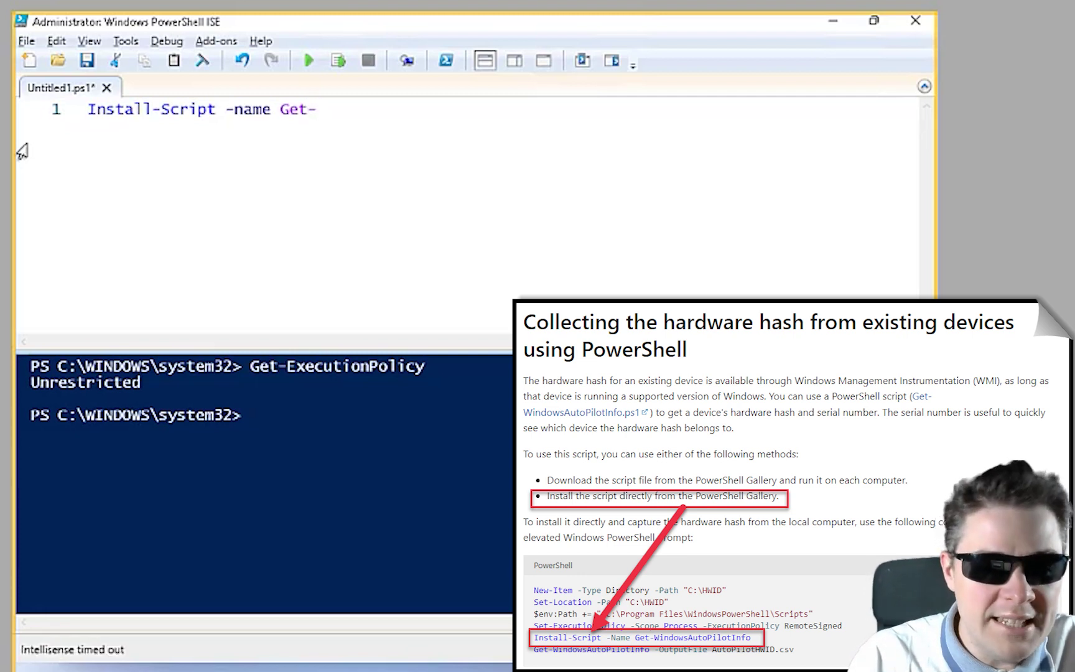
pyautogui.write('Wi')
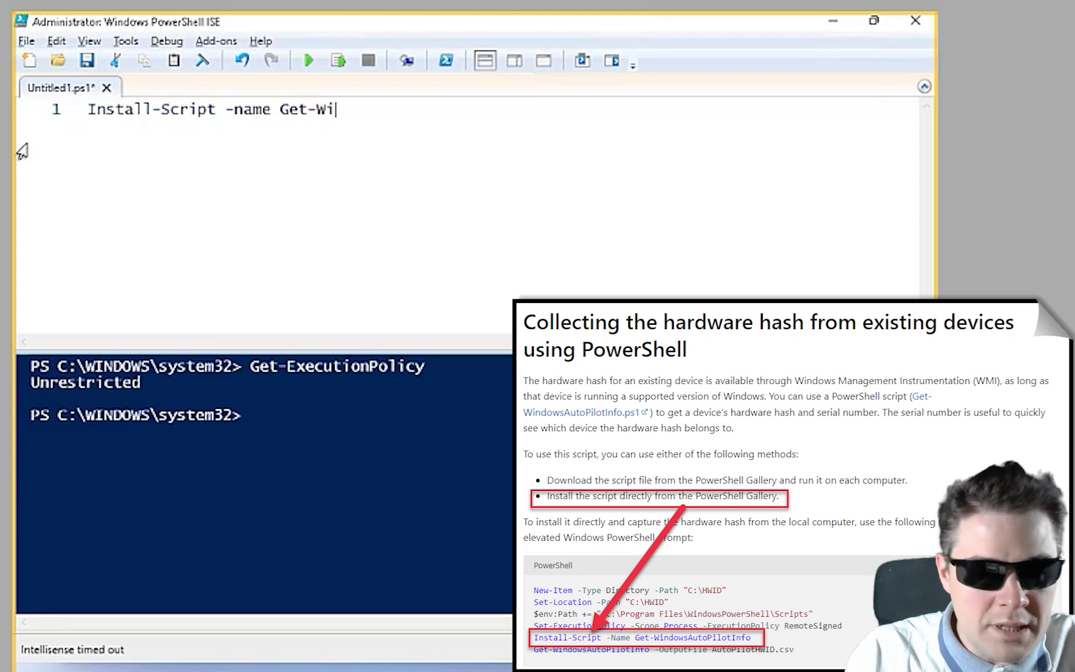
pyautogui.write('ndowsAuto')
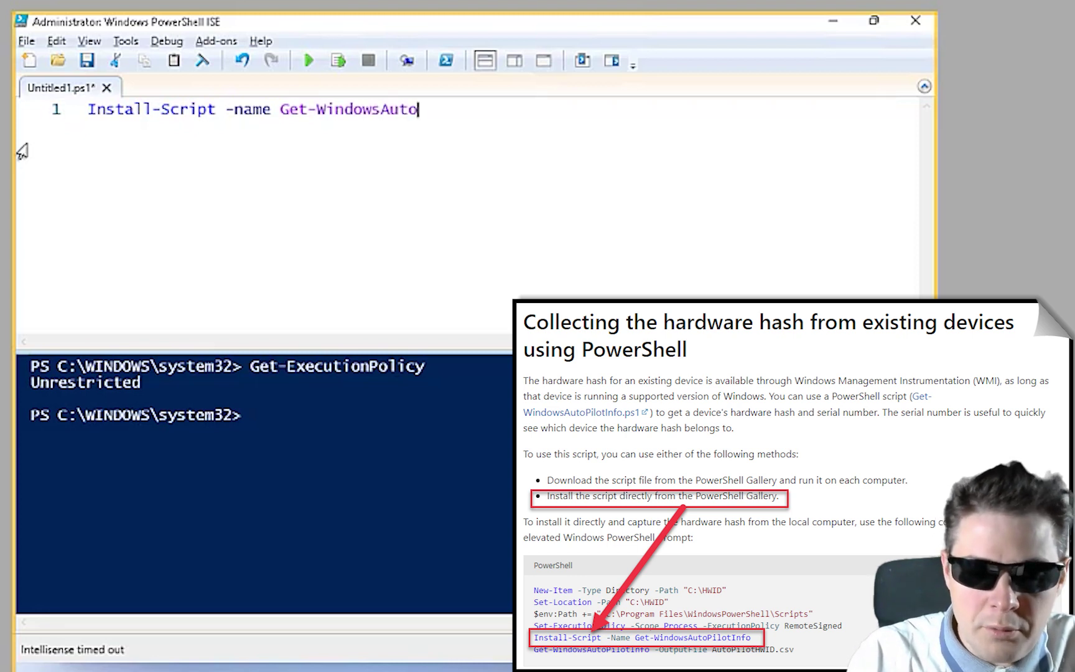
pyautogui.write('pilot')
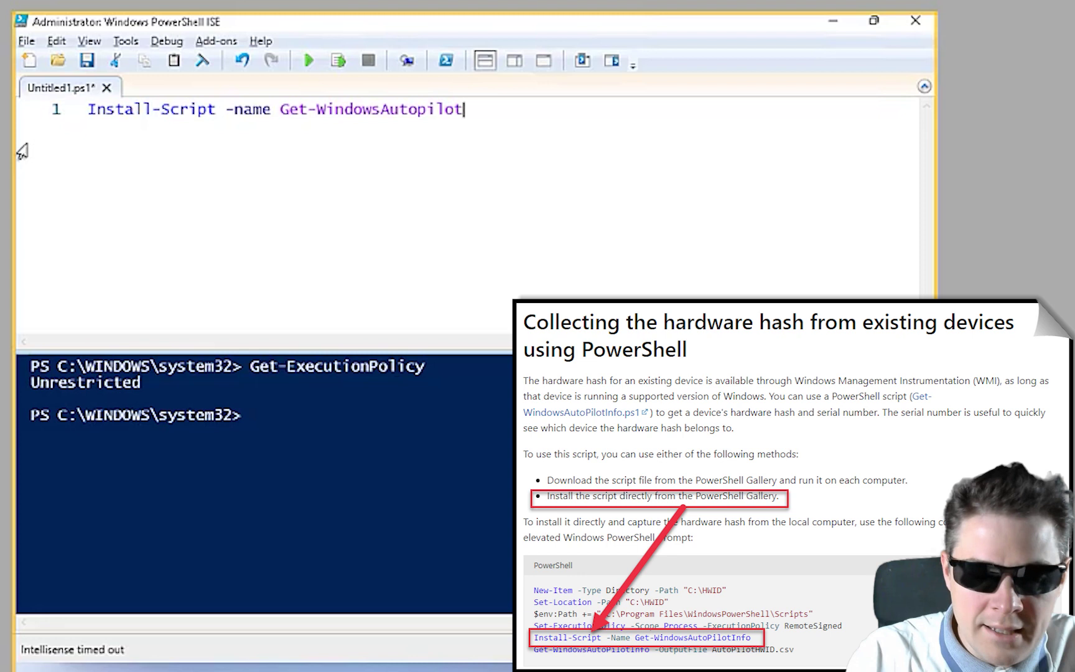
pyautogui.write('Info -')
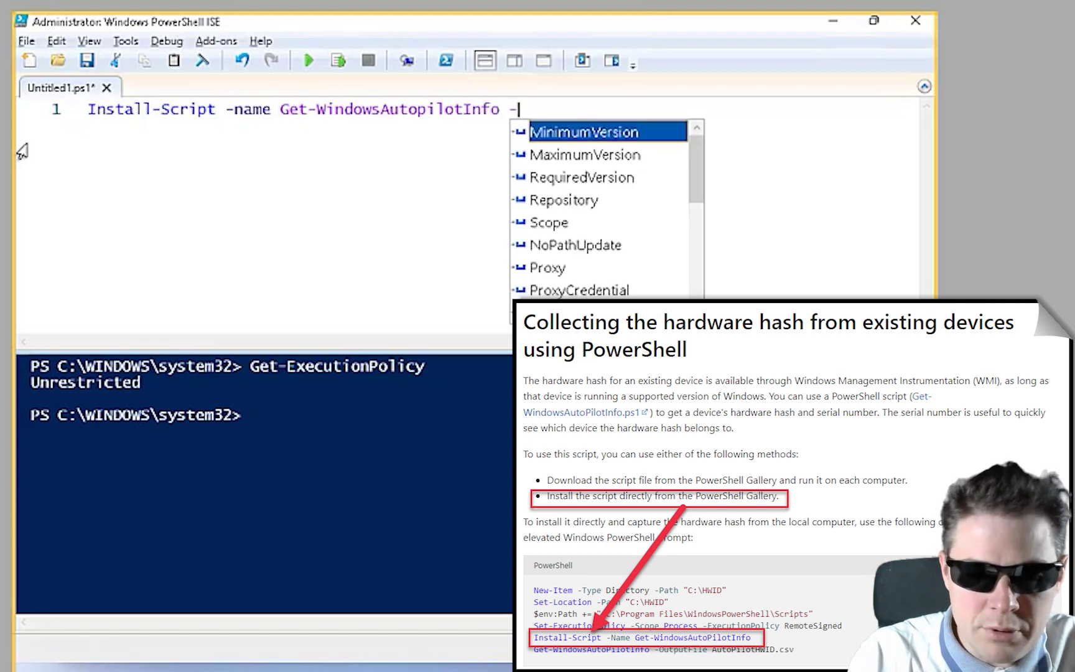
pyautogui.press('Escape')
pyautogui.write('force')
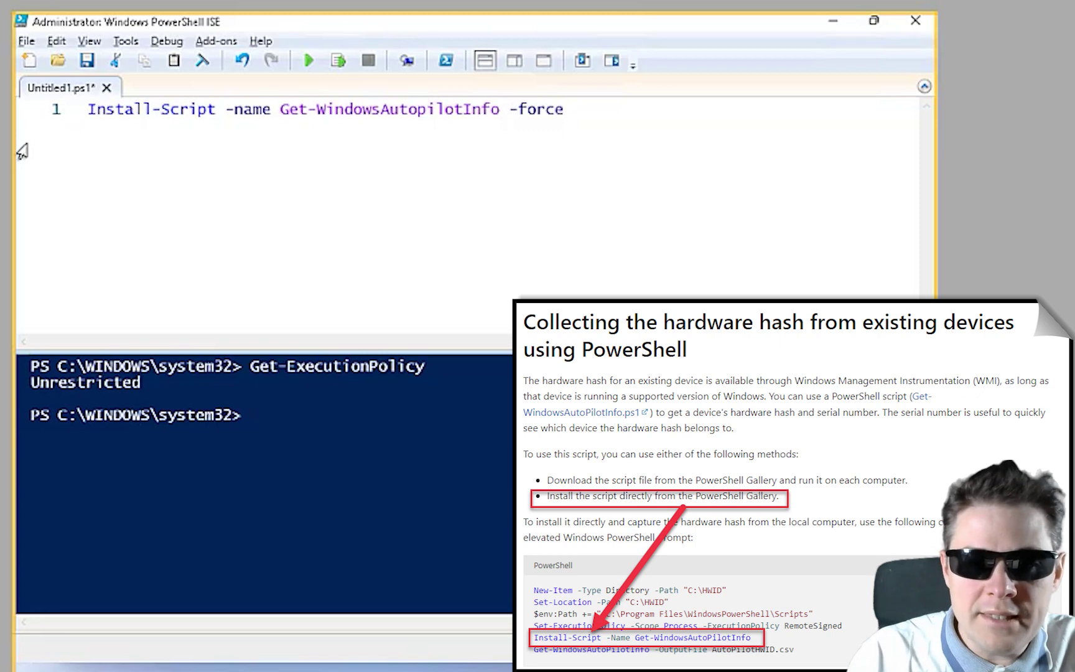
pyautogui.click(311, 61)
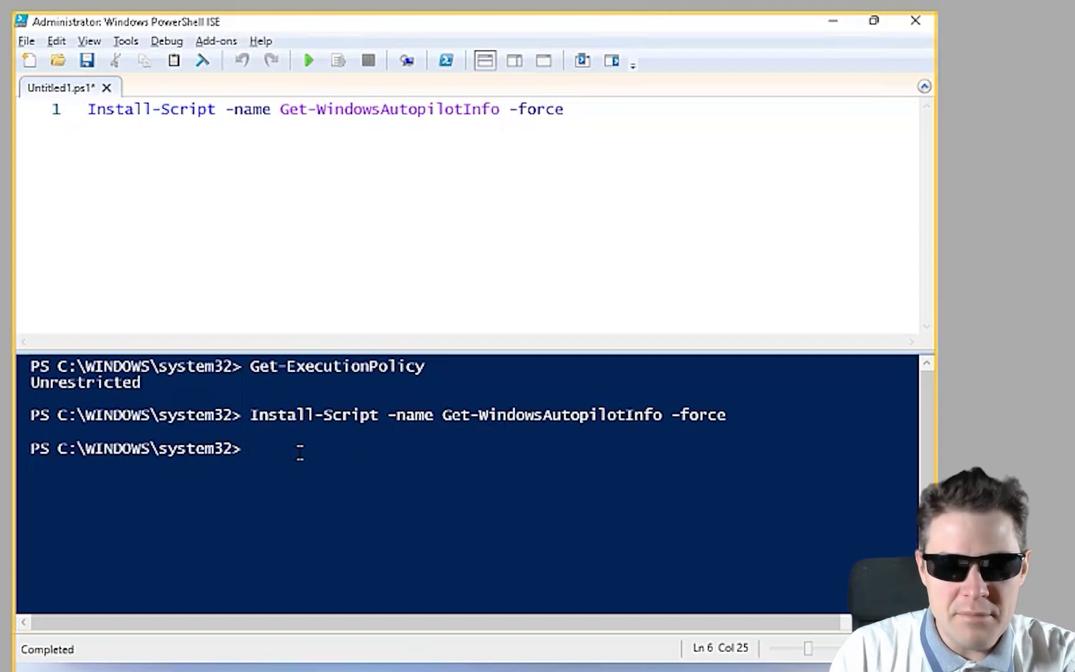
# Try get-WindowsAutopilotInfo, then cd into C:\Program Files\WindowsPowerShell\Scripts after it is unrecognized
pyautogui.write('get-')
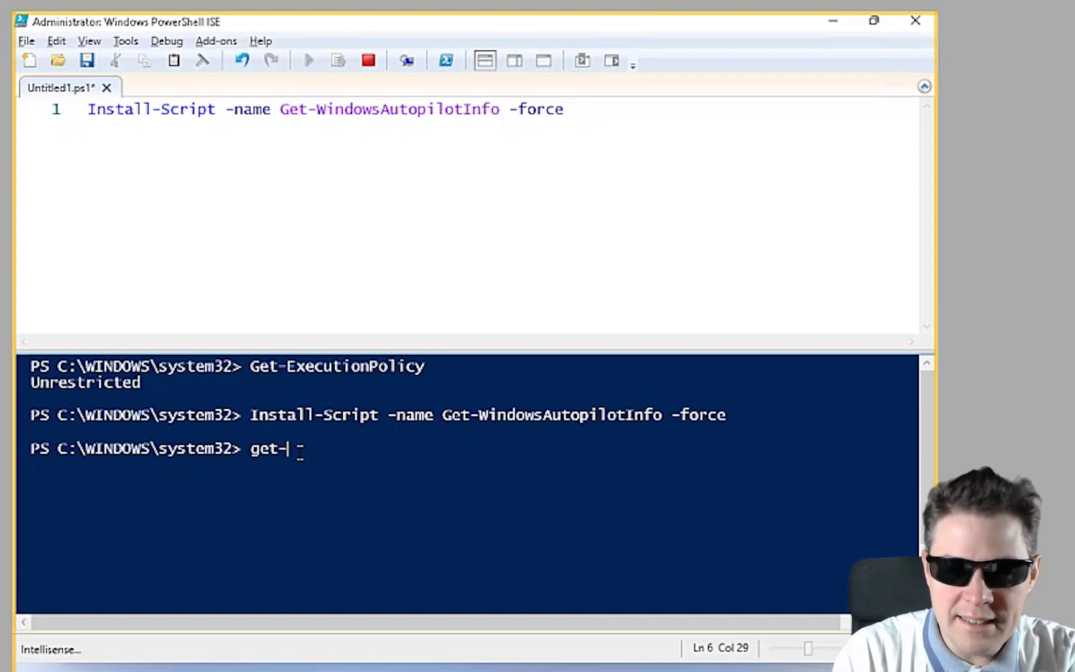
pyautogui.write('Windows')
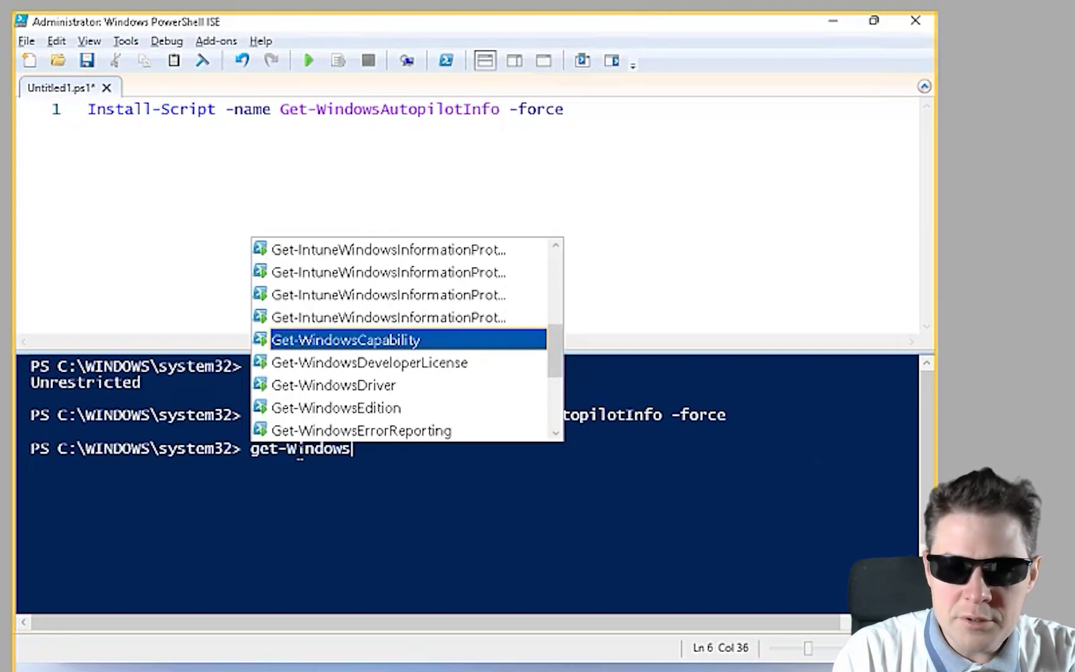
pyautogui.write('Au')
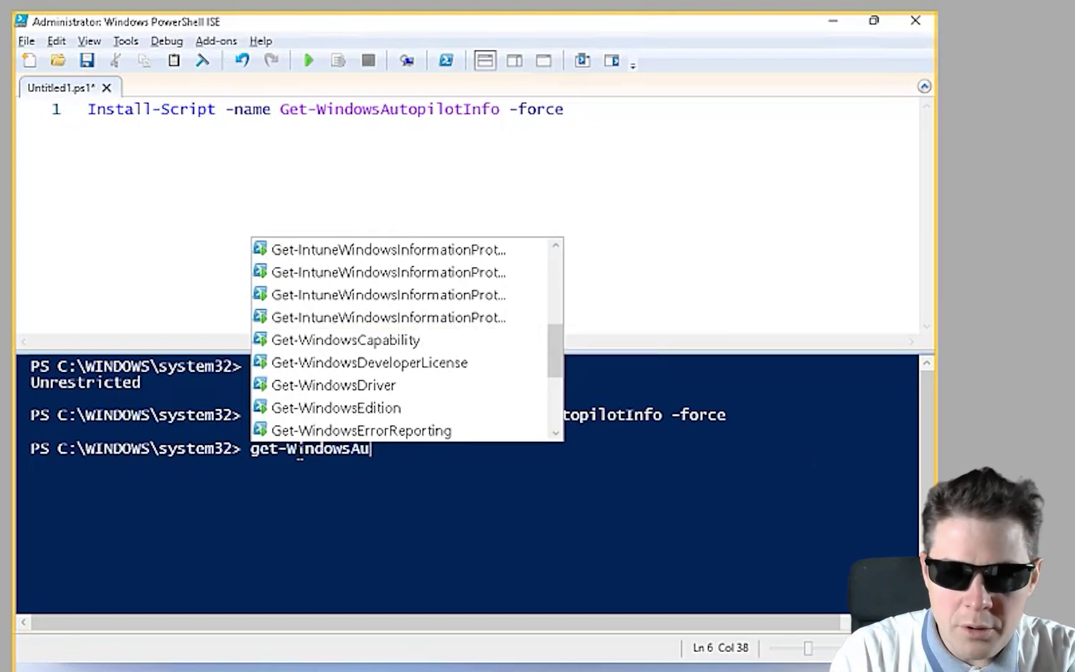
pyautogui.write('topi')
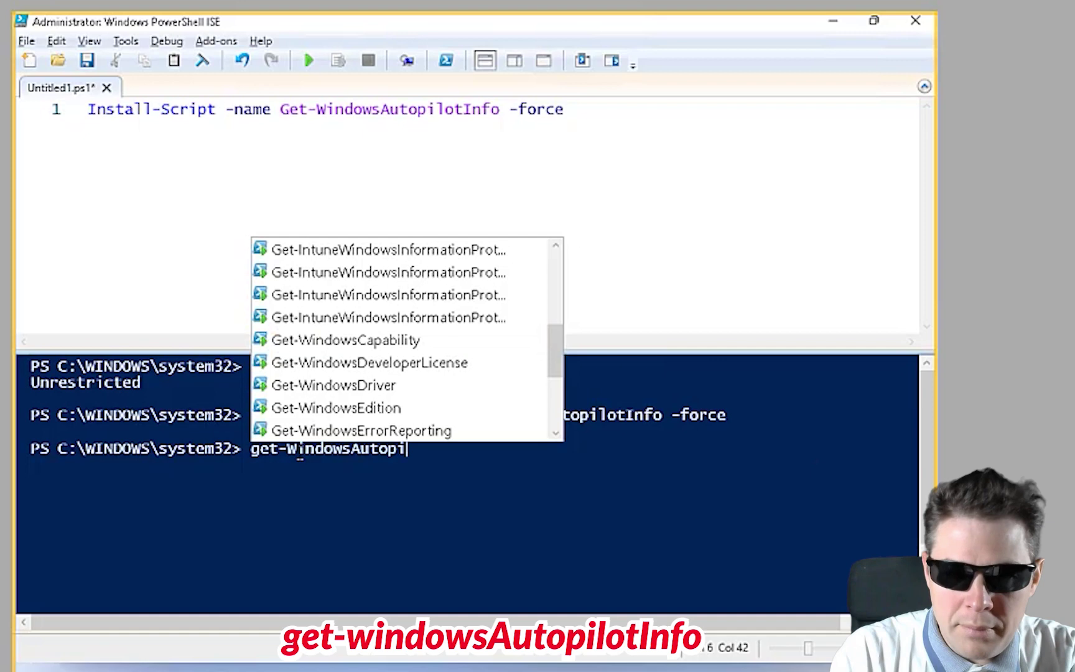
pyautogui.write('lotInfo')
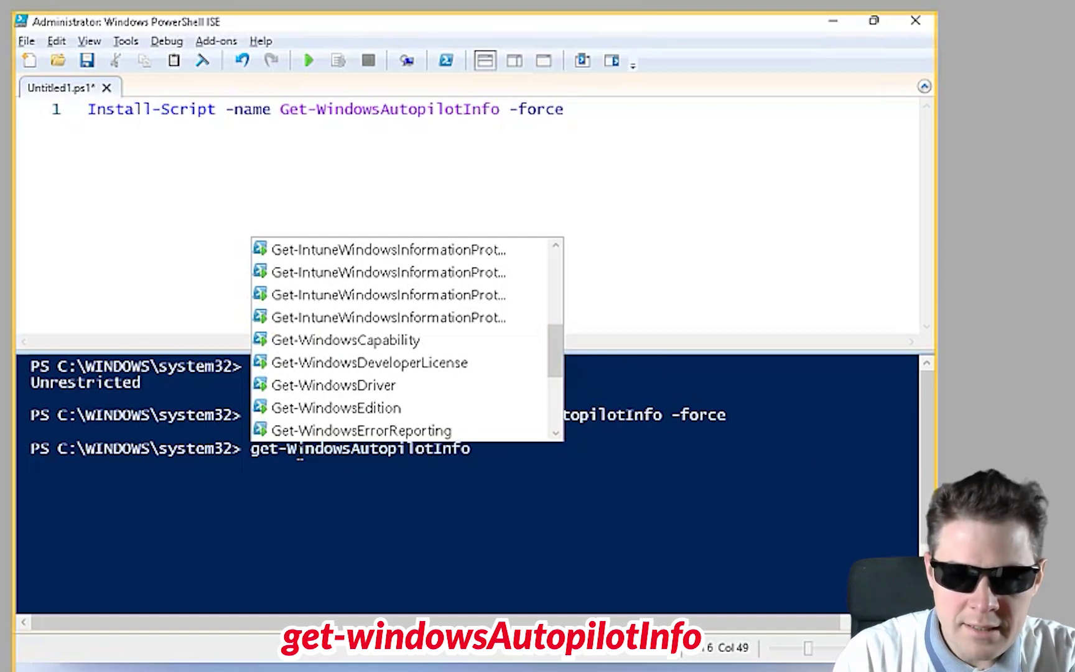
pyautogui.press('Return')
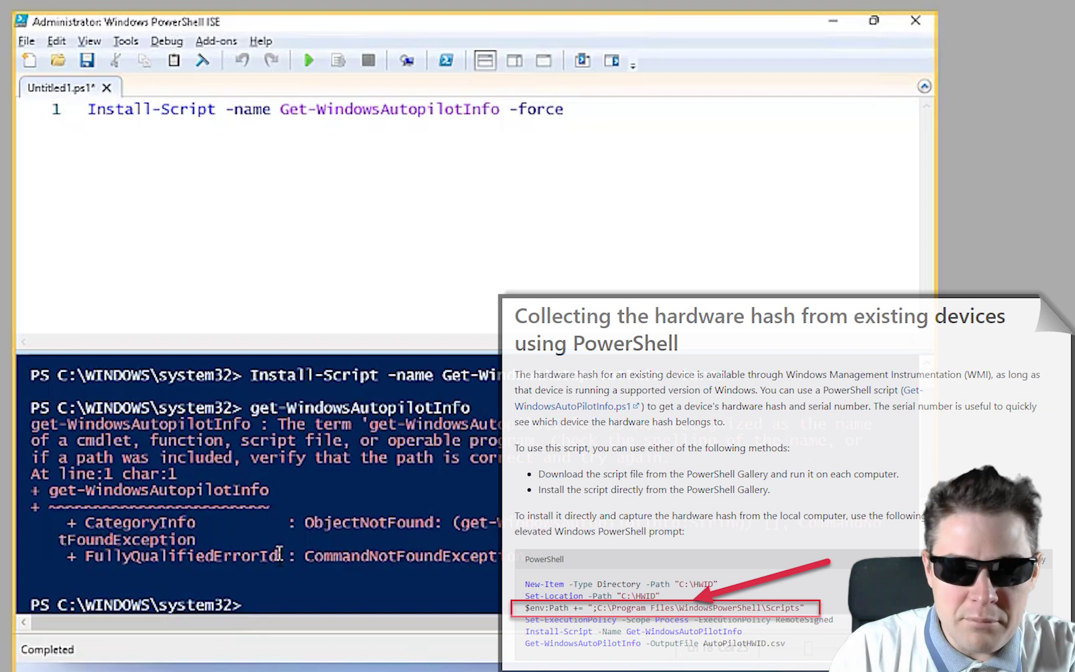
pyautogui.write('cd ')
pyautogui.write(':')
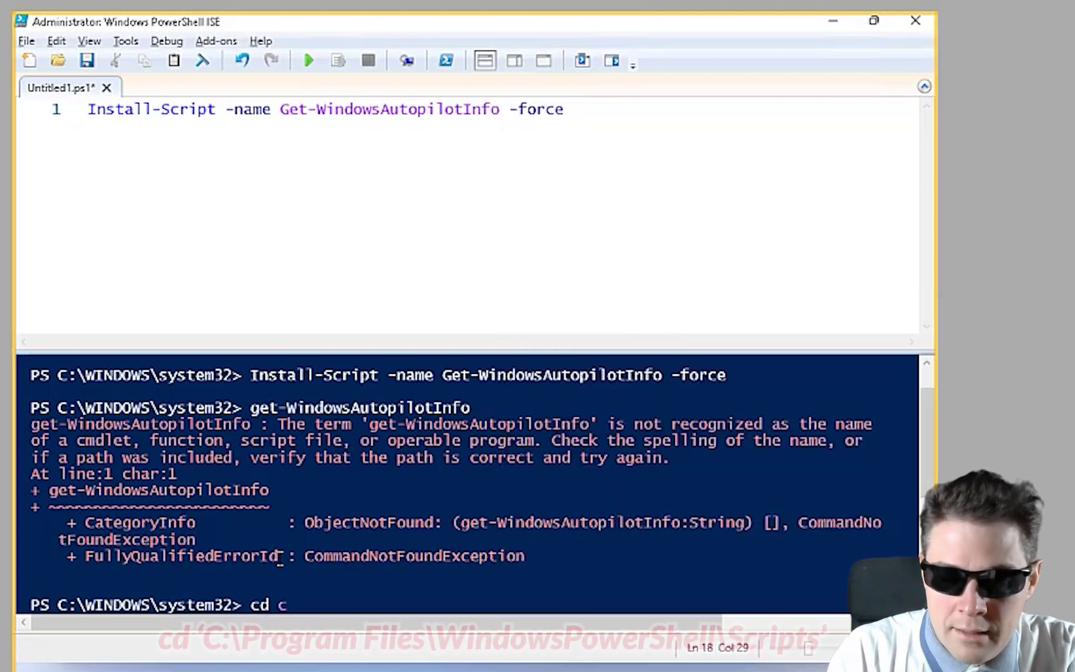
pyautogui.write(':\\')
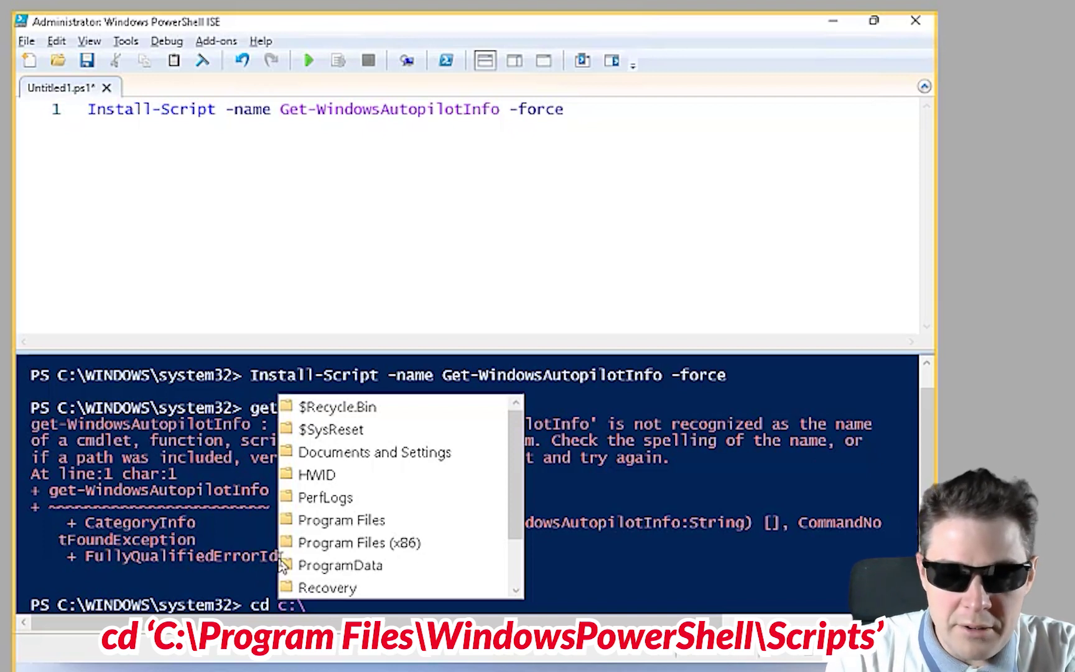
pyautogui.write('progr')
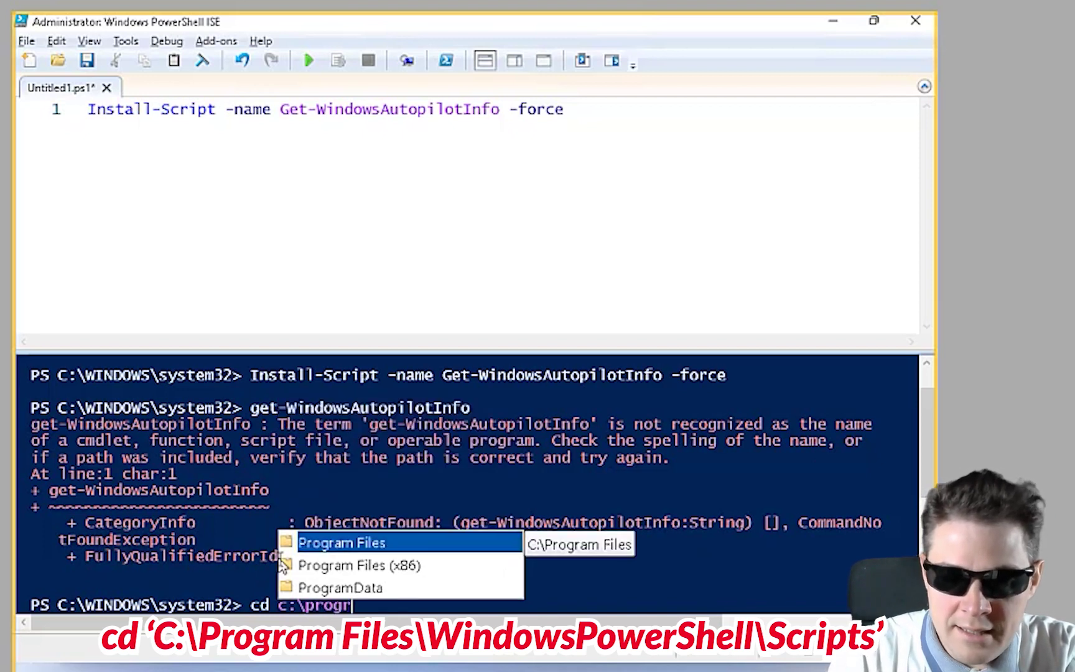
pyautogui.press('Tab')
pyautogui.write('\\')
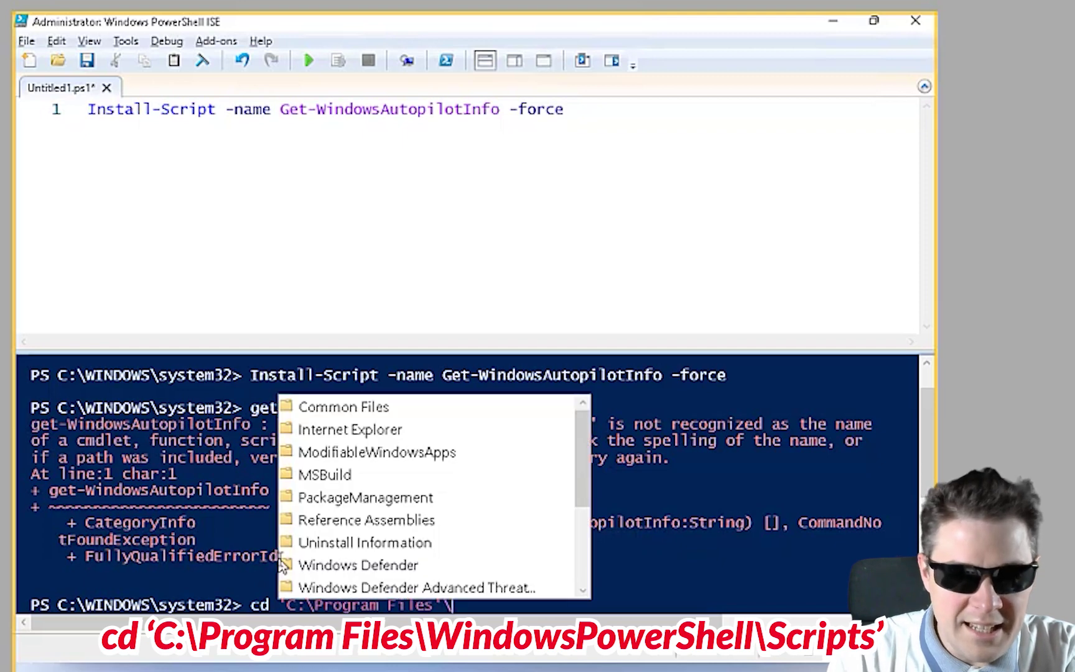
pyautogui.write('WindowsP')
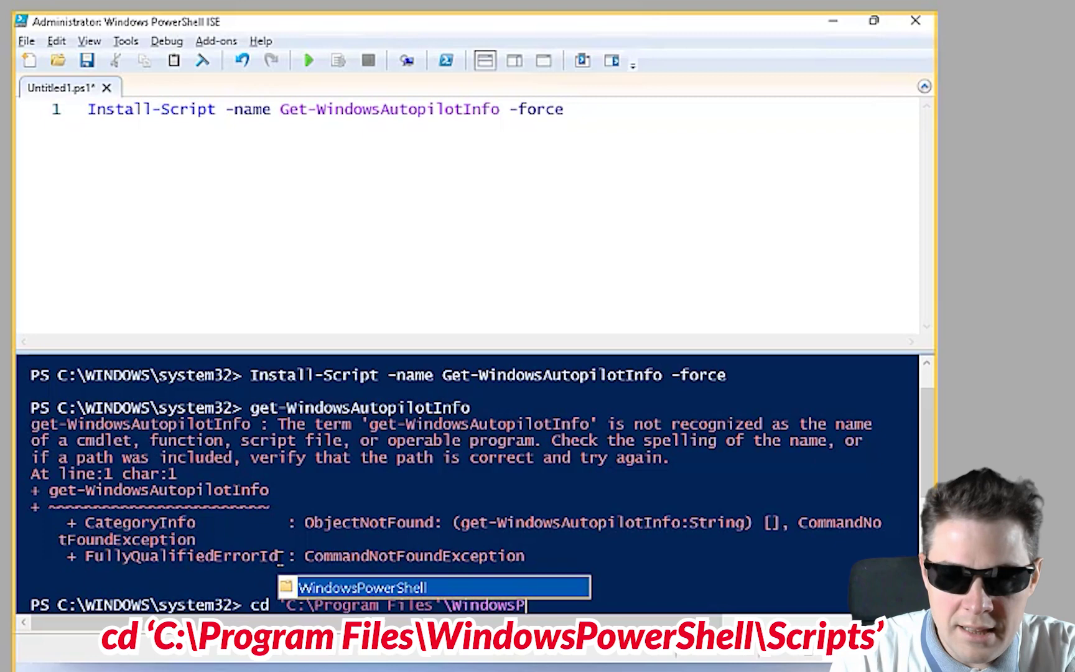
pyautogui.press('Tab')
pyautogui.write('\\')
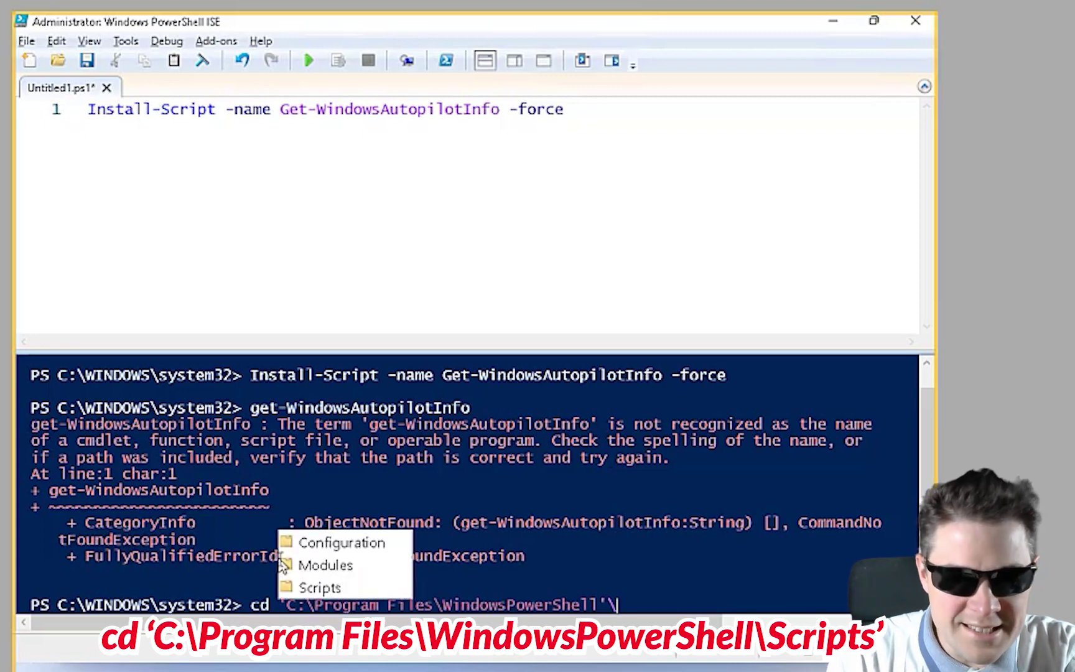
pyautogui.write('Script')
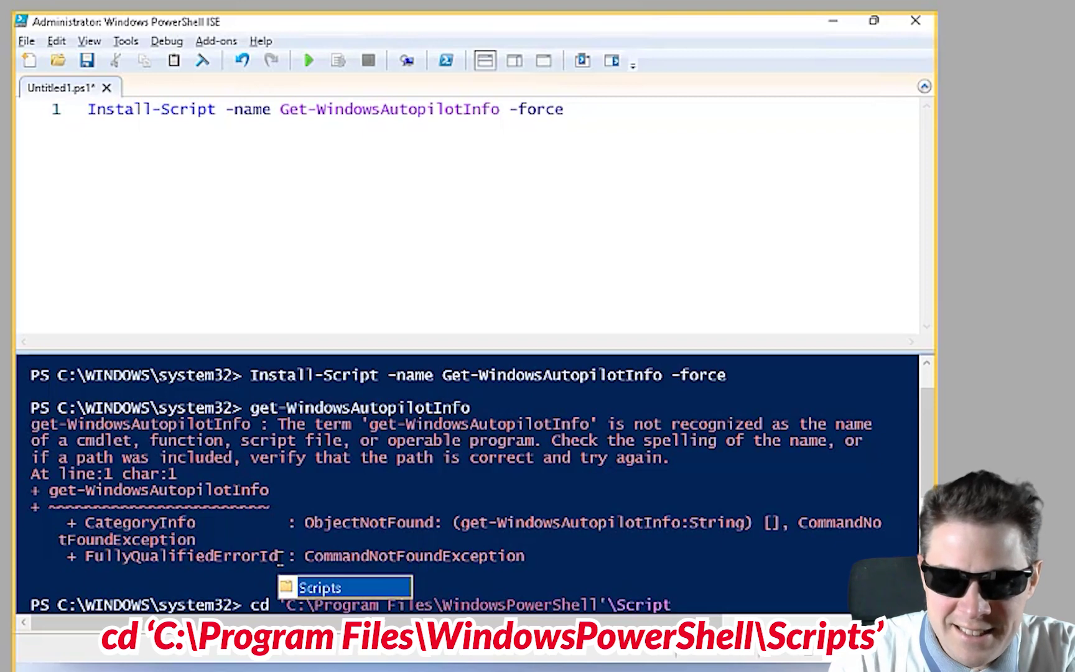
pyautogui.press('Tab')
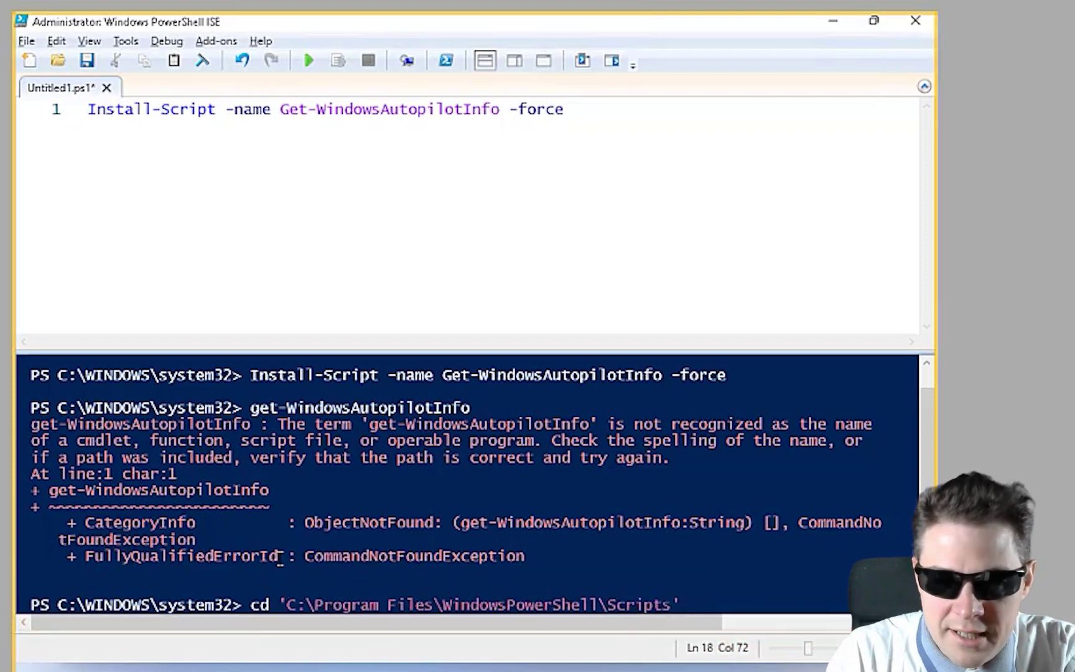
pyautogui.press('Return')
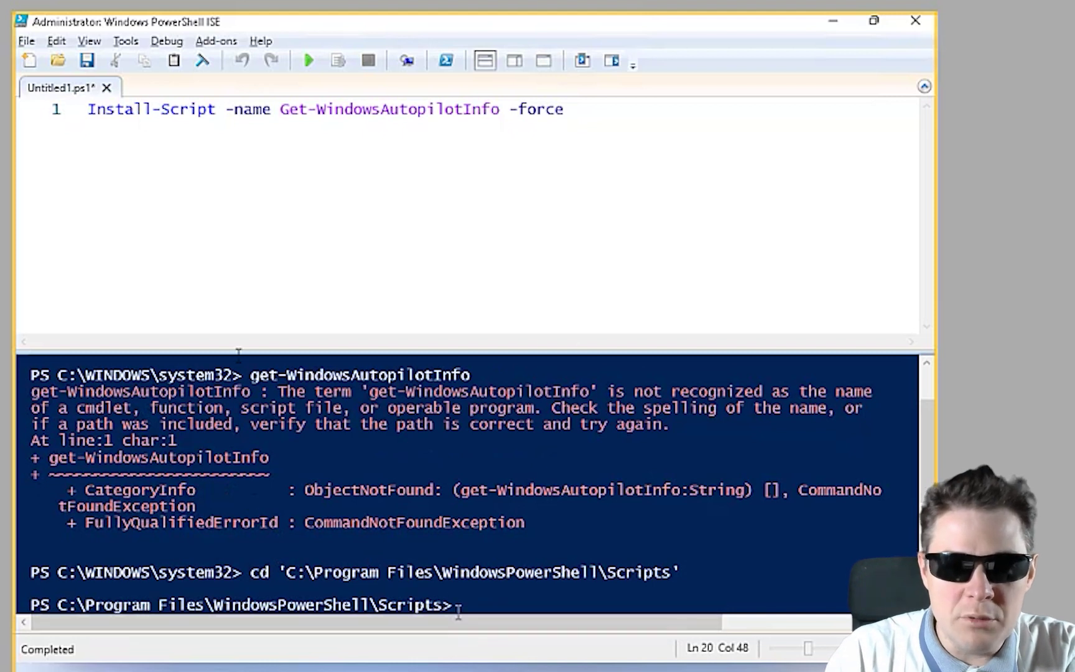
# Comment out the Install-Script line with a leading #
pyautogui.click(392, 145)
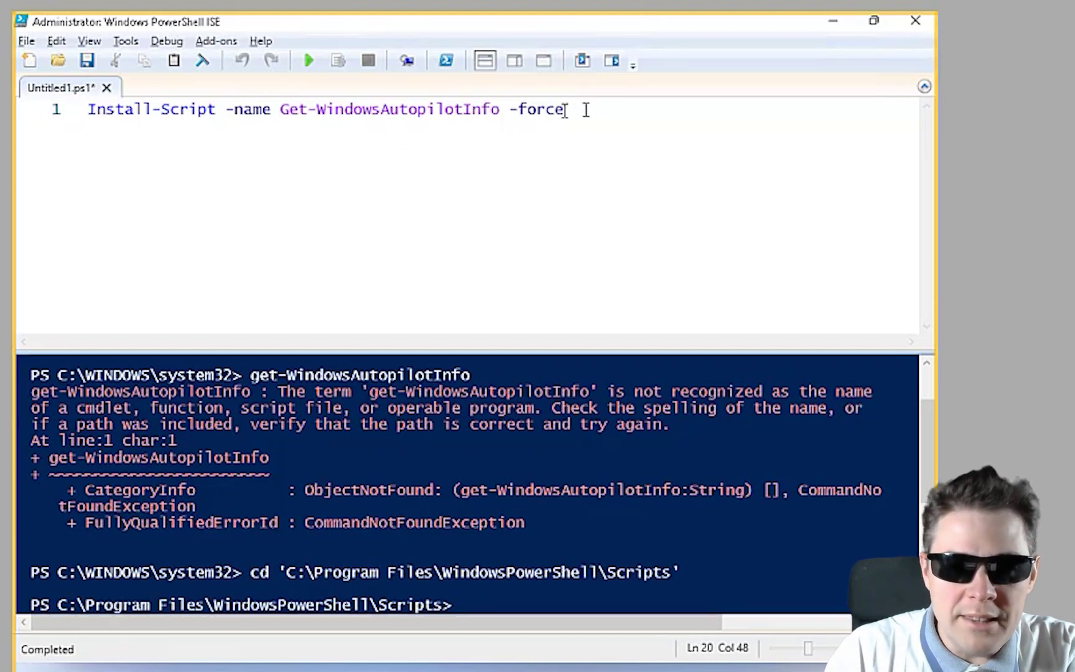
pyautogui.click(87, 112)
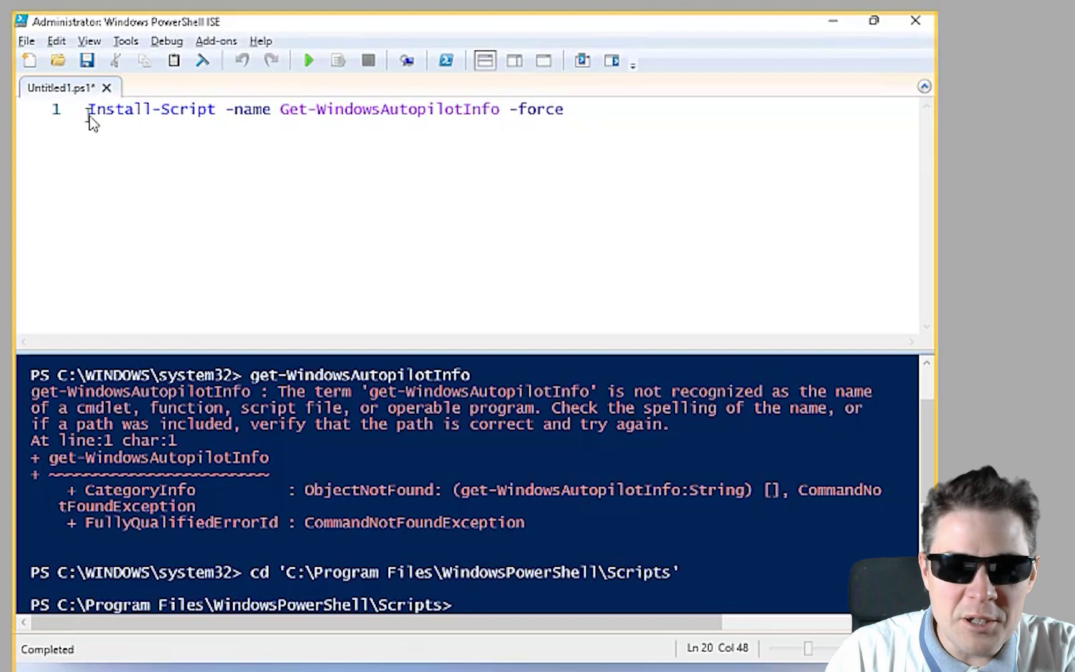
pyautogui.click(91, 114)
pyautogui.write('#')
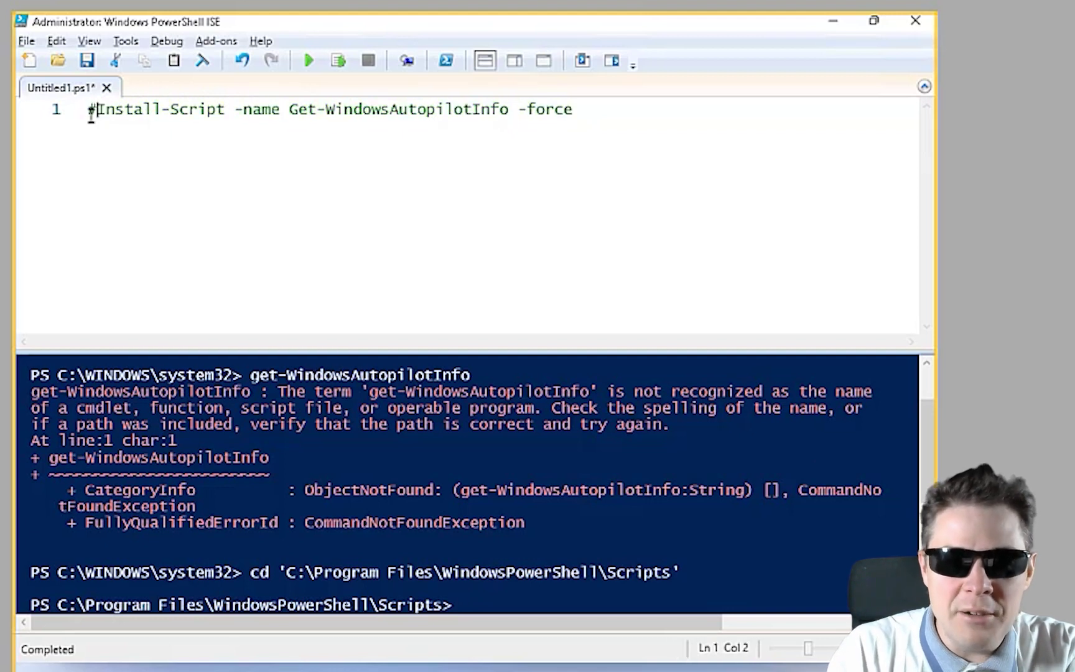
pyautogui.write('#')
pyautogui.press('BackSpace')
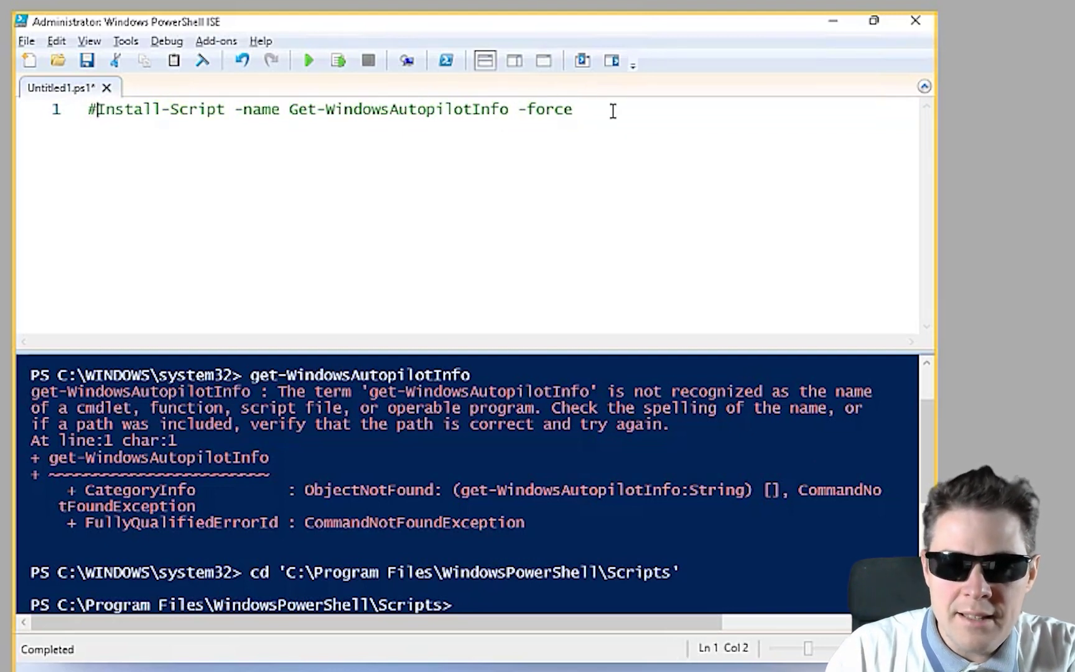
# Add a second line reading Get-WindowsAutoPilotInfo -Online, without the .\ prefix or .ps1 extension
pyautogui.click(613, 111)
pyautogui.press('Return')
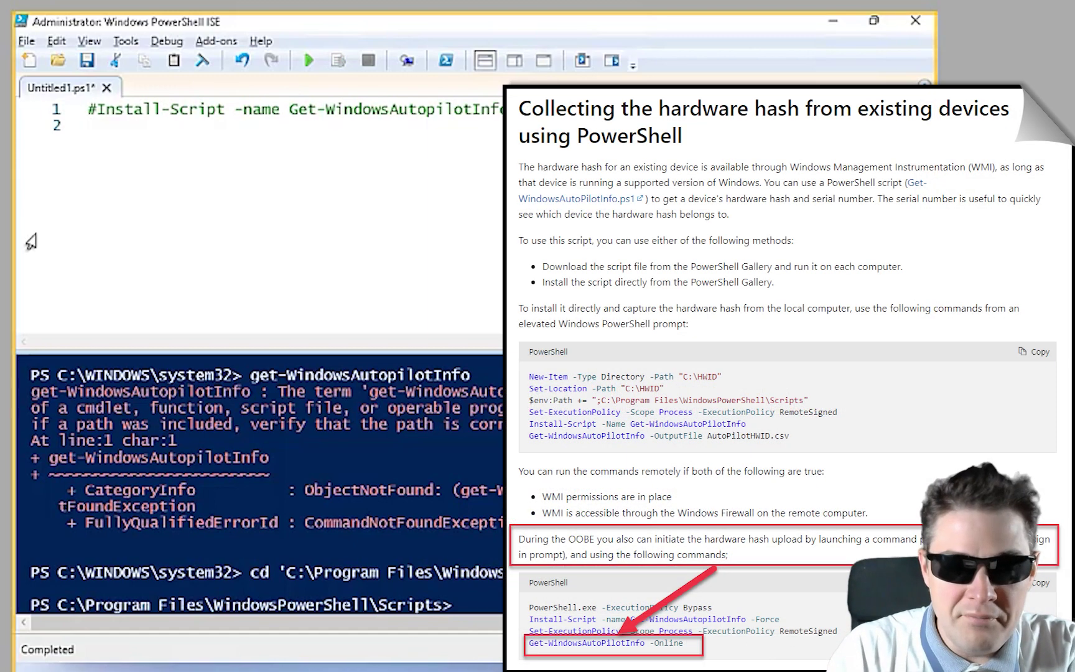
pyautogui.write('Get-')
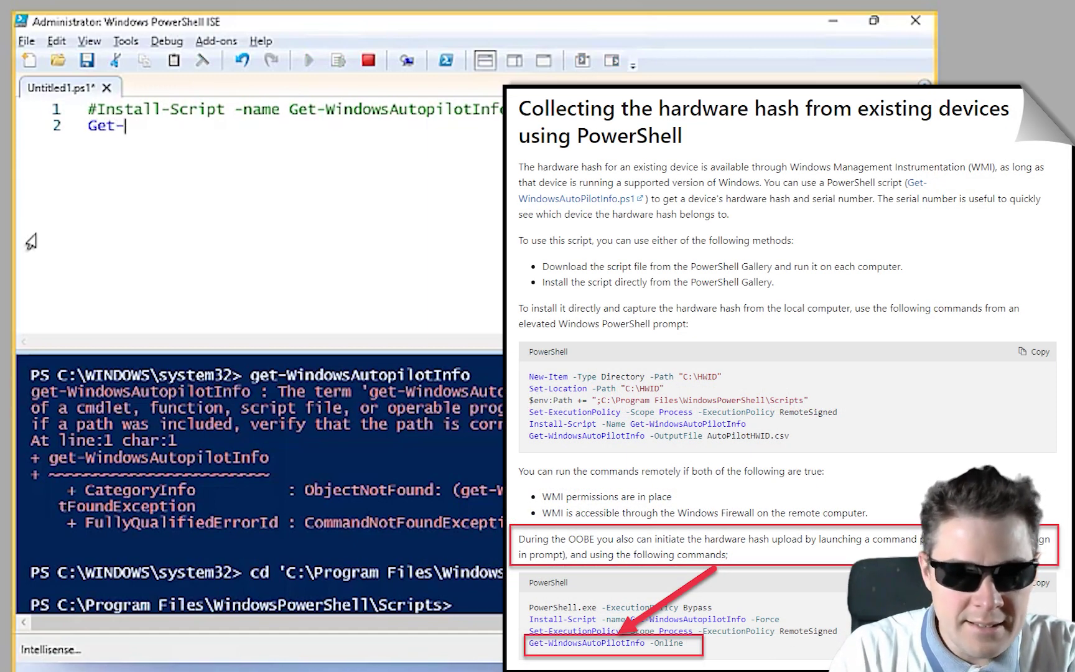
pyautogui.write('Windows')
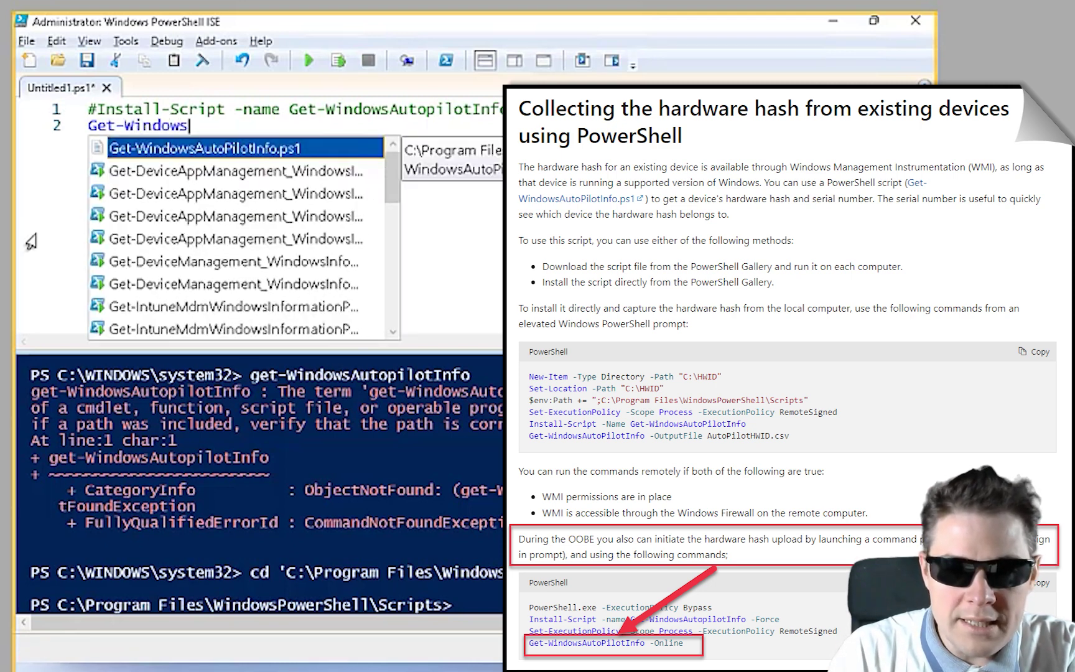
pyautogui.press('Return')
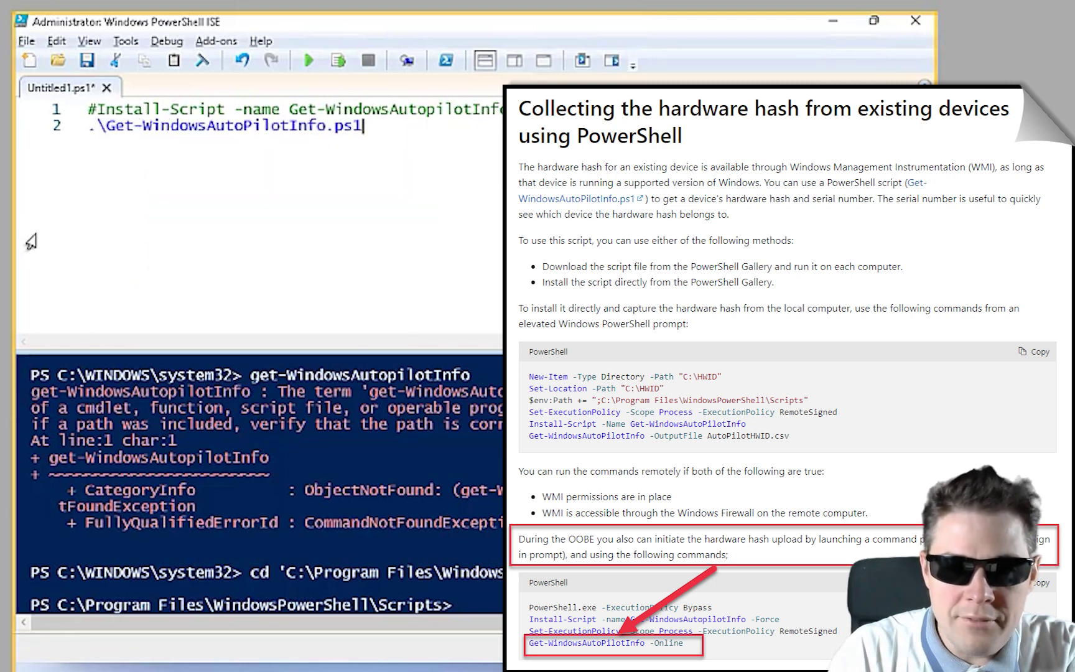
pyautogui.press('BackSpace')
pyautogui.press('BackSpace')
pyautogui.press('BackSpace')
pyautogui.press('BackSpace')
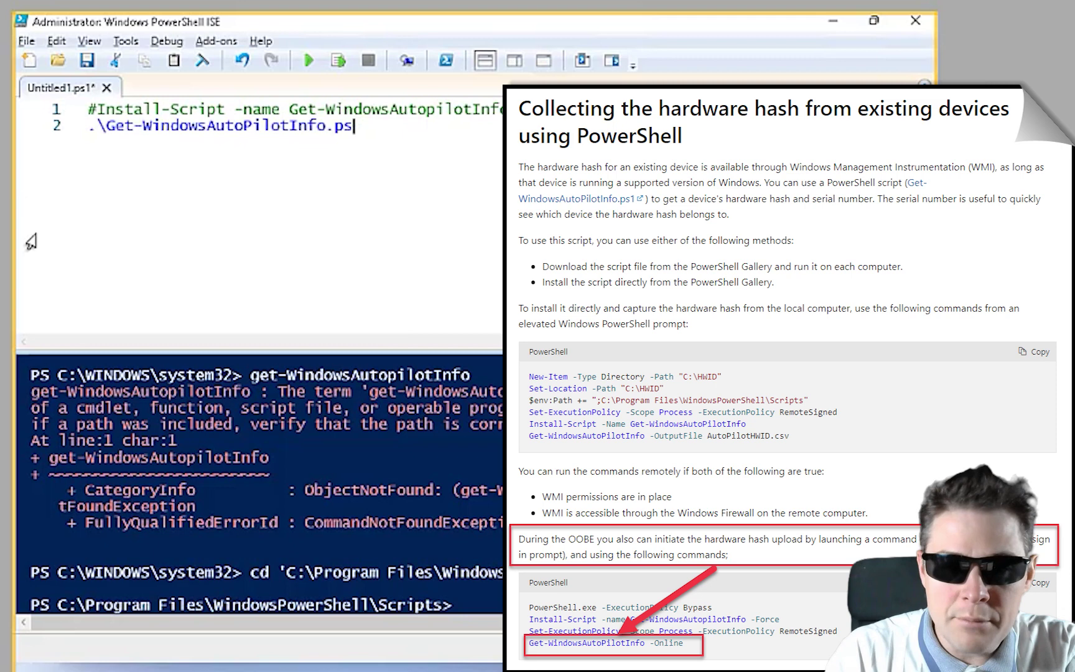
pyautogui.press('Left')
pyautogui.press('Left')
pyautogui.press('Left')
pyautogui.press('Left')
pyautogui.press('Left')
pyautogui.press('Left')
pyautogui.press('Left')
pyautogui.press('Left')
pyautogui.press('Left')
pyautogui.press('Left')
pyautogui.press('Left')
pyautogui.press('Left')
pyautogui.press('Left')
pyautogui.press('Left')
pyautogui.press('Left')
pyautogui.press('Left')
pyautogui.press('Left')
pyautogui.press('Left')
pyautogui.press('Left')
pyautogui.press('Left')
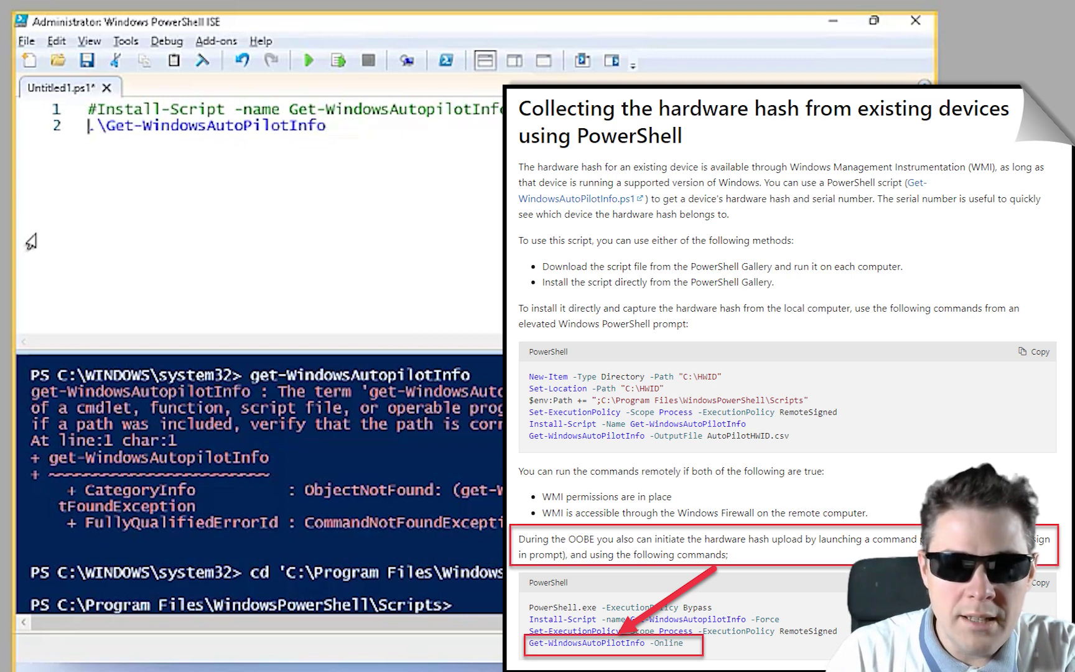
pyautogui.press('Right')
pyautogui.press('Right')
pyautogui.press('BackSpace')
pyautogui.press('BackSpace')
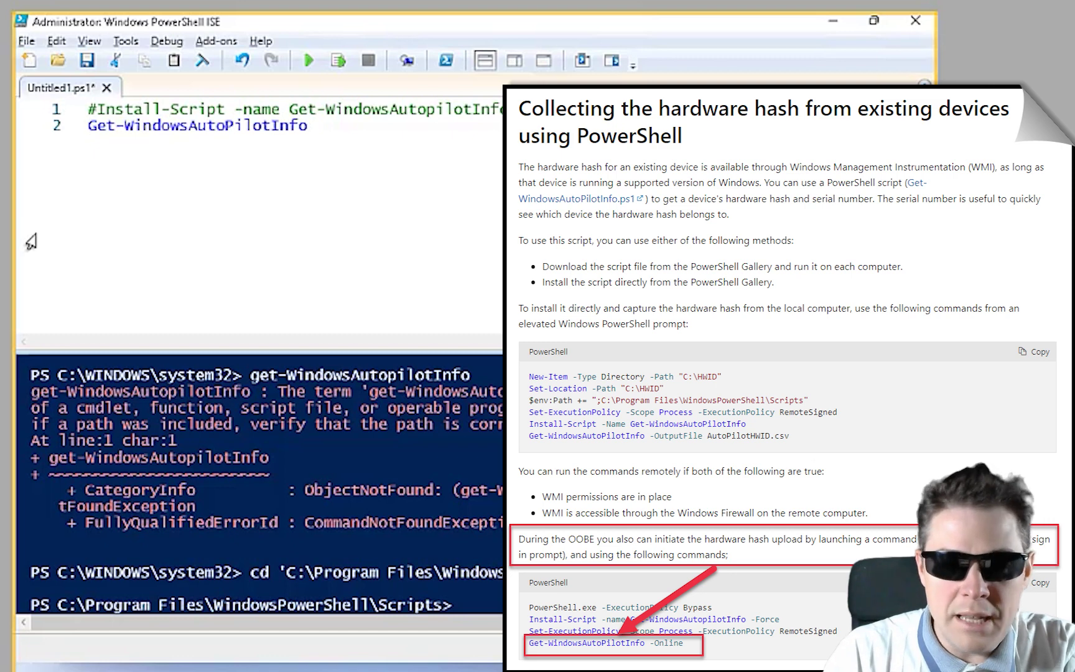
pyautogui.press('End')
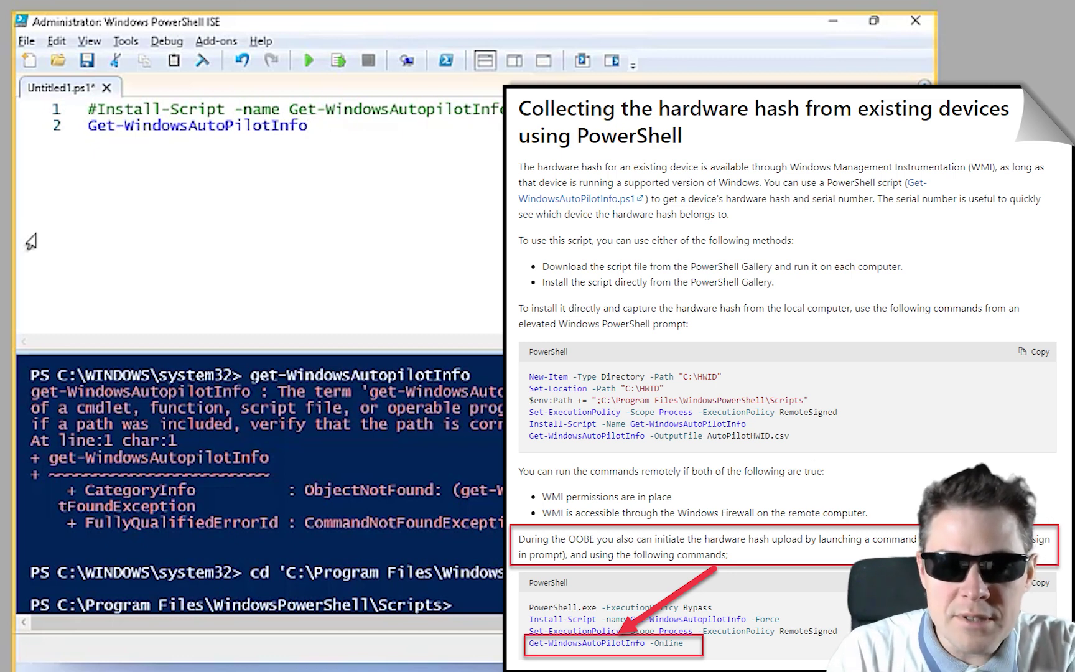
pyautogui.write('-Online')
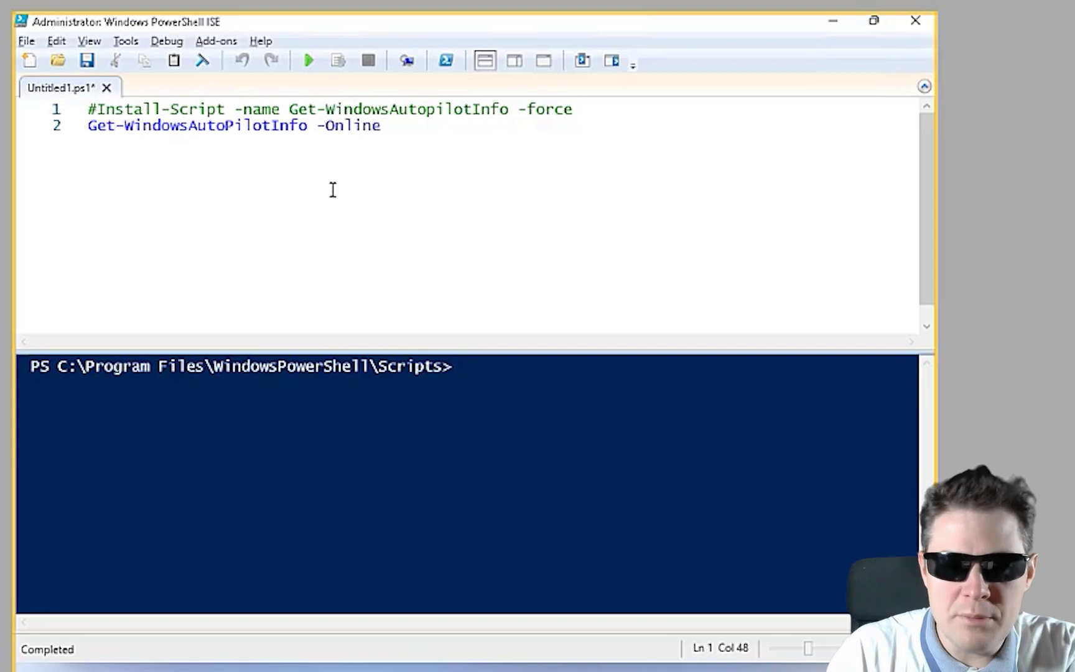
# Run .\Get-WindowsAutoPilotInfo.ps1 -Online in the ISE console
pyautogui.write('Get')
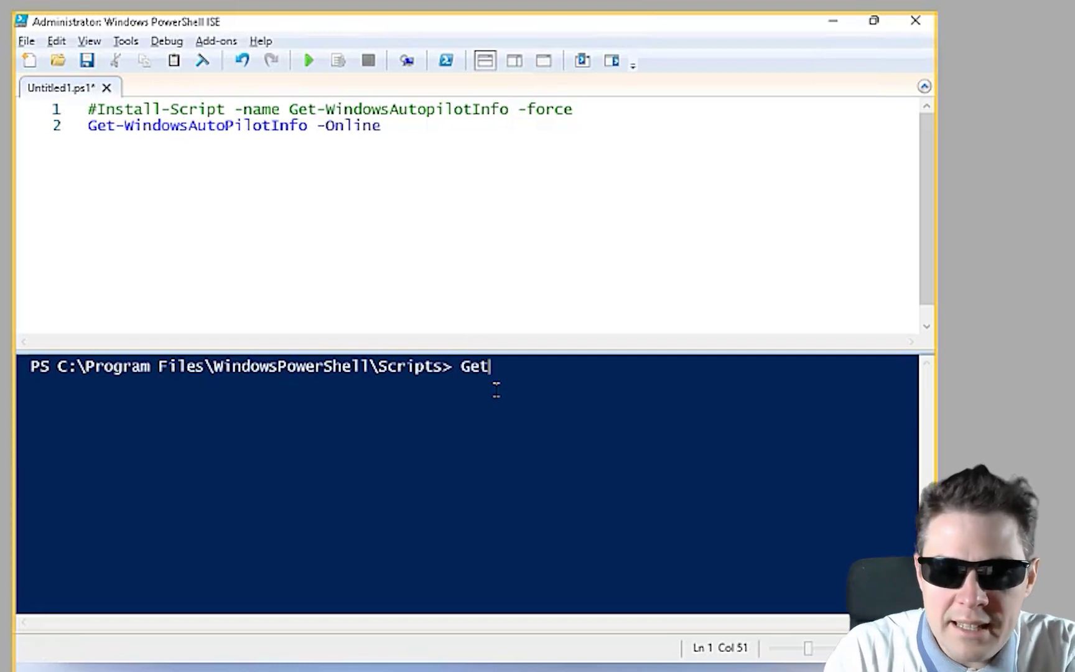
pyautogui.write('-')
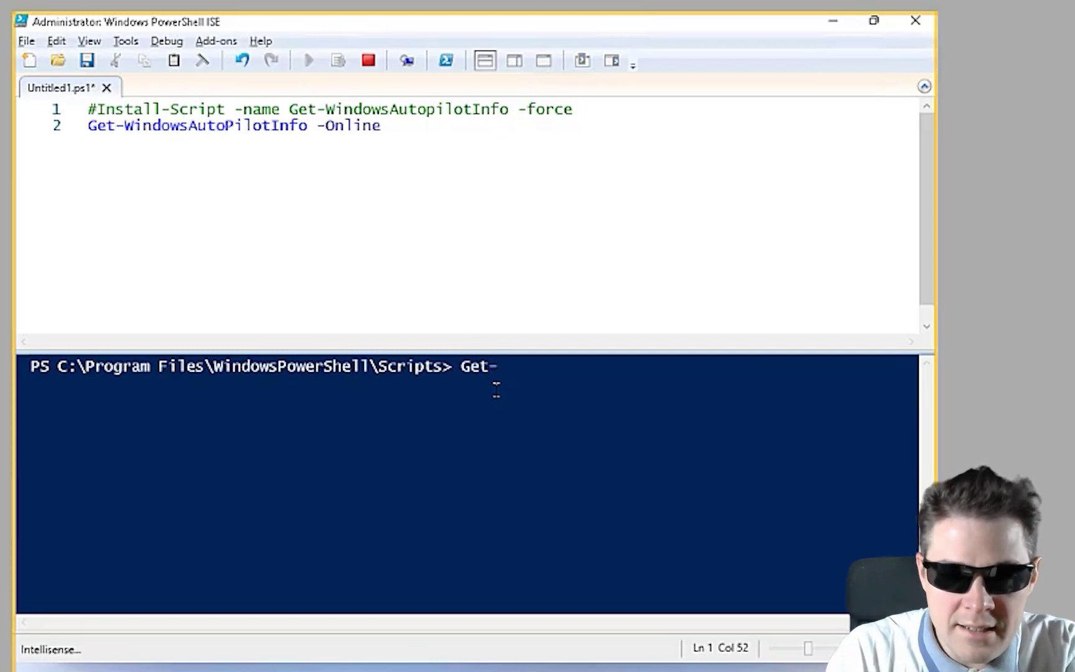
pyautogui.write('Windows')
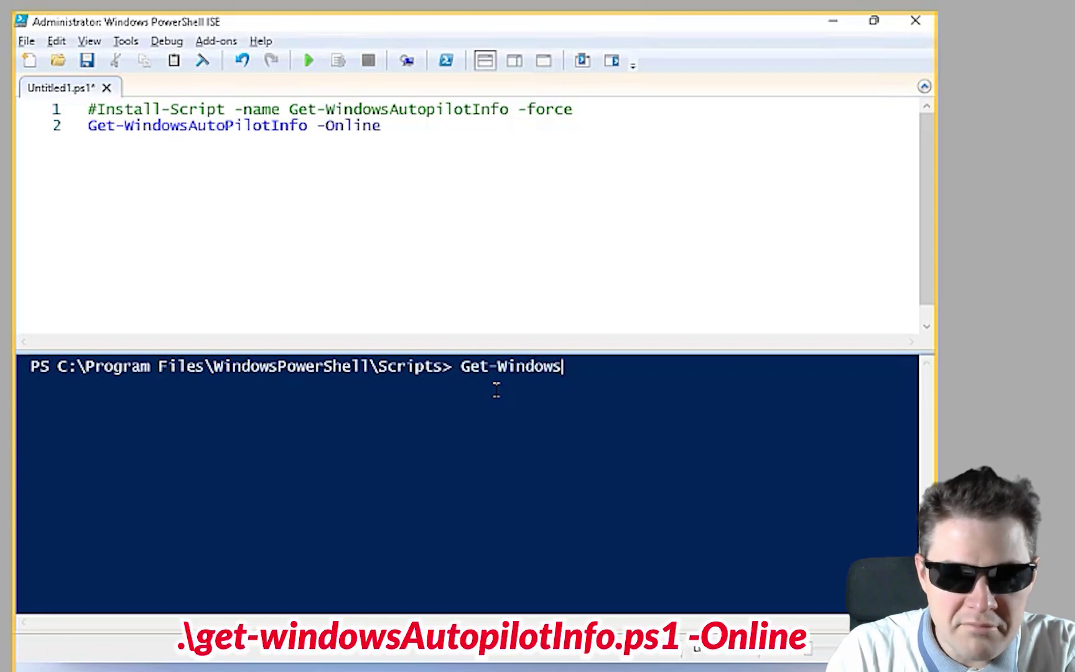
pyautogui.write('a')
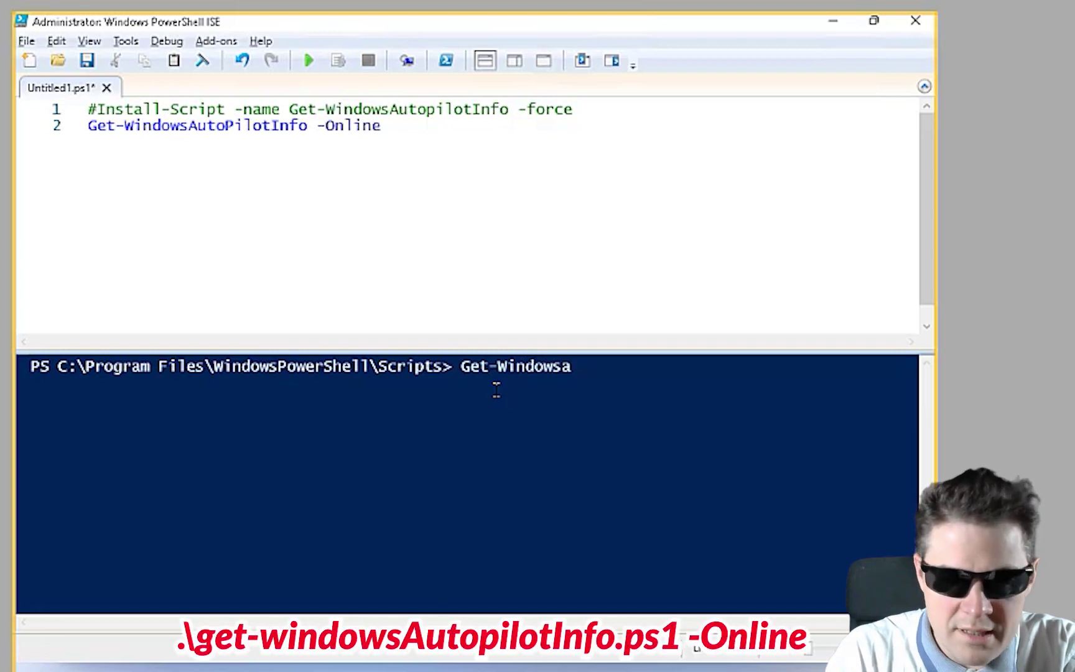
pyautogui.press('BackSpace')
pyautogui.write('Aut')
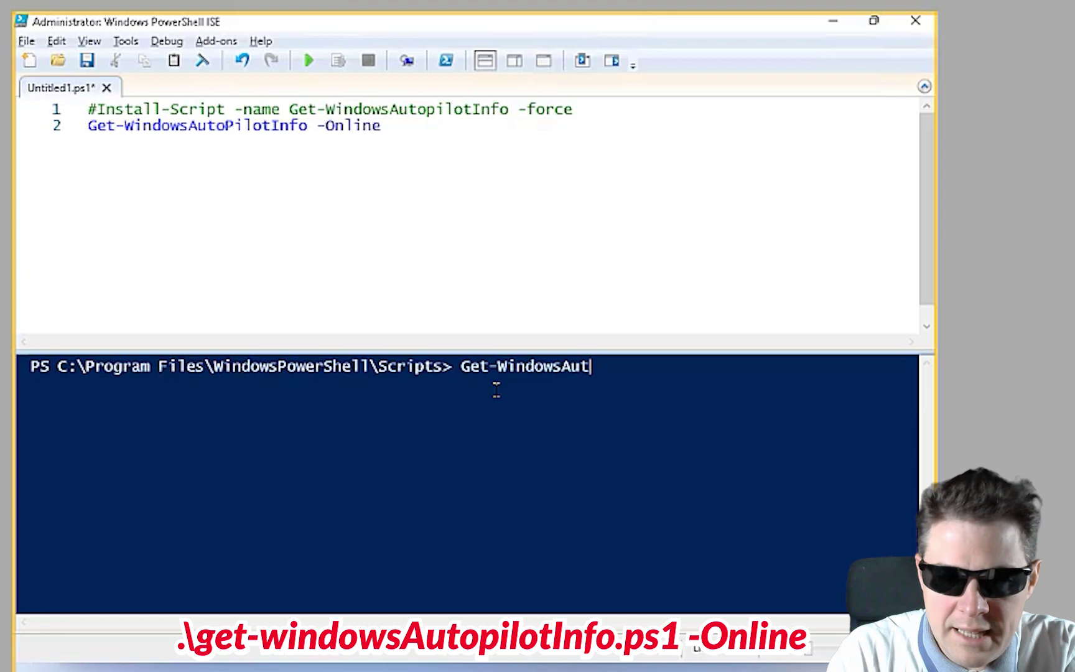
pyautogui.press('Tab')
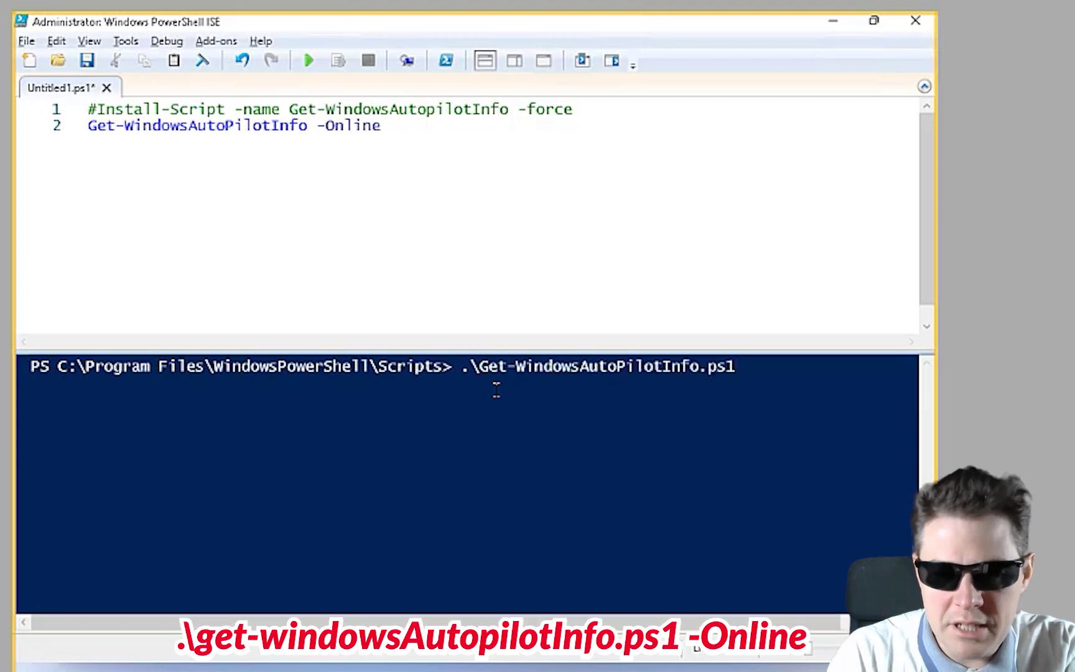
pyautogui.write('-')
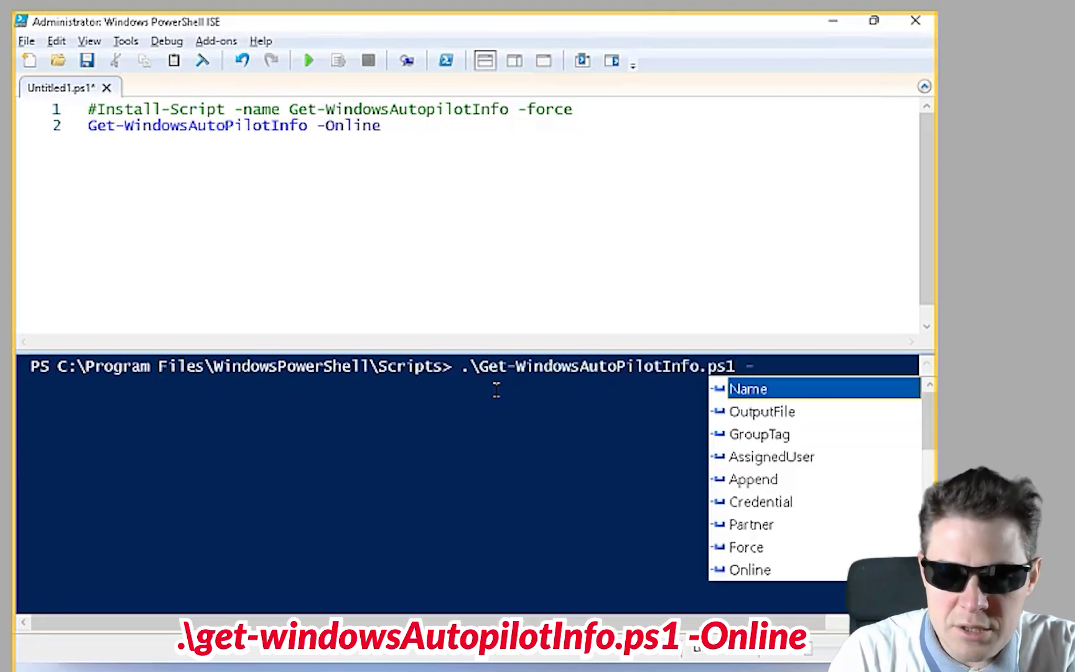
pyautogui.write('Online')
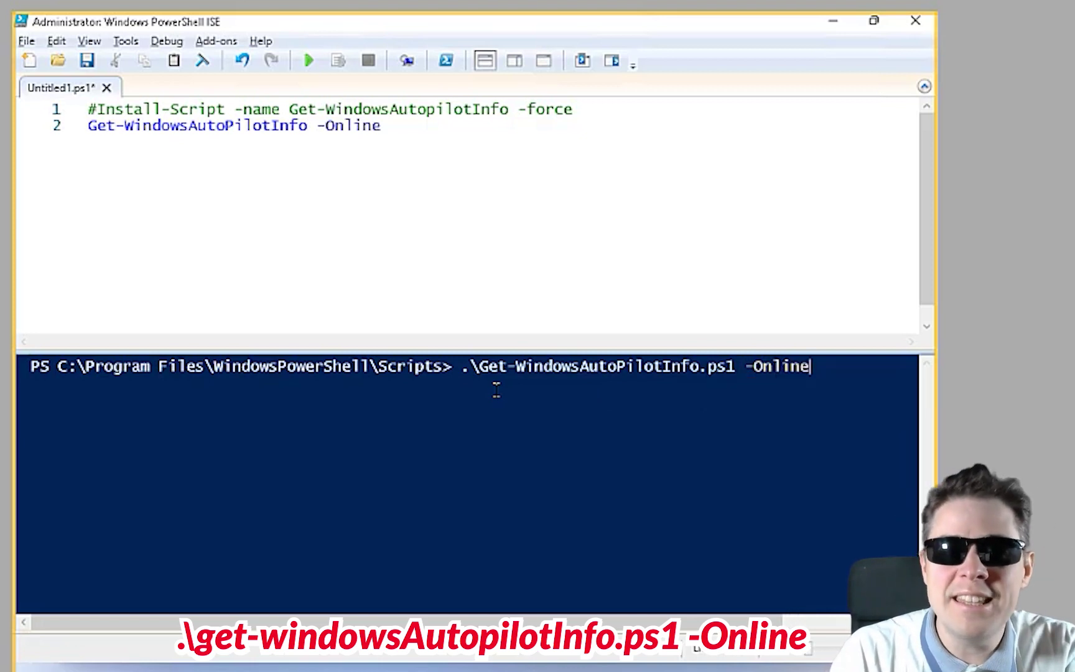
pyautogui.press('Return')
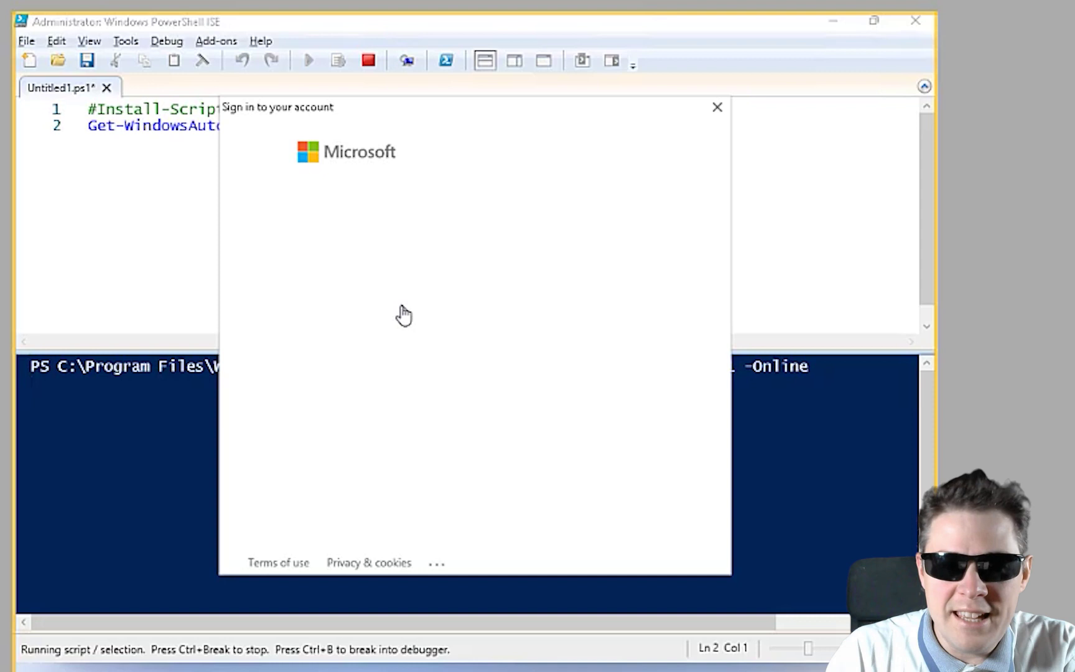
# Sign in with the admin account and its password to start the hardware hash upload
pyautogui.click(391, 247)
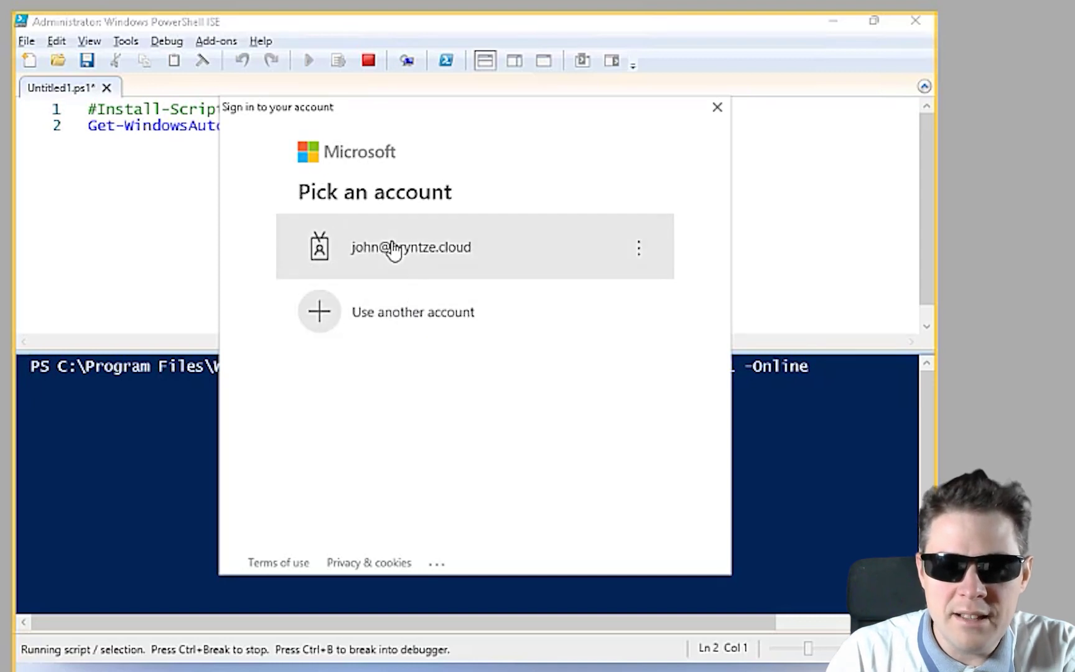
pyautogui.write('**********')
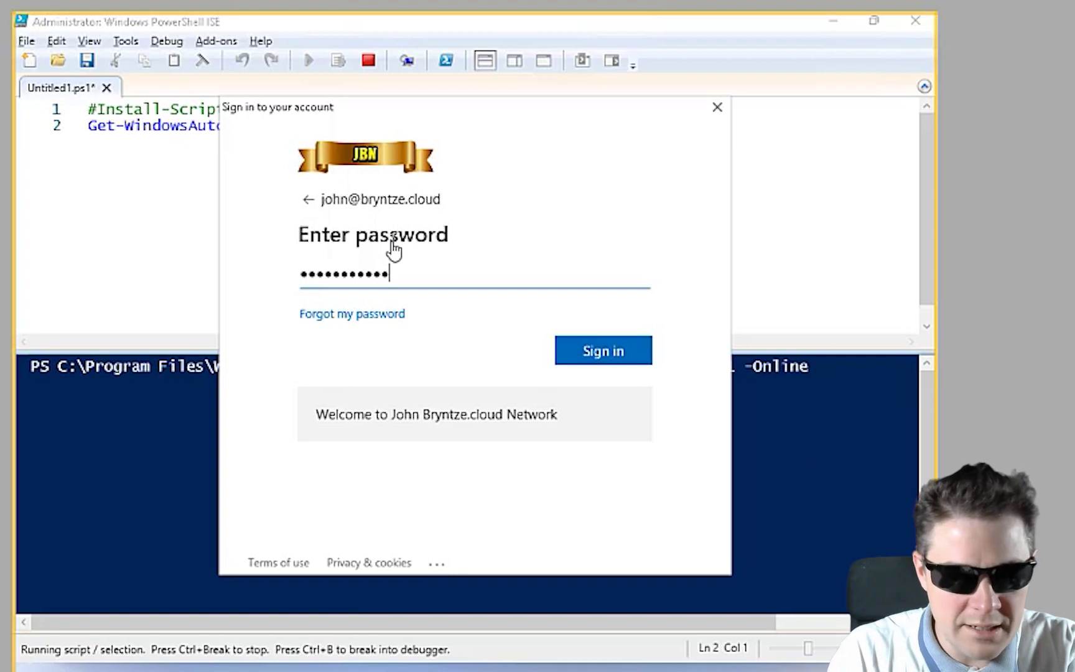
pyautogui.write('*****')
pyautogui.press('Tab')
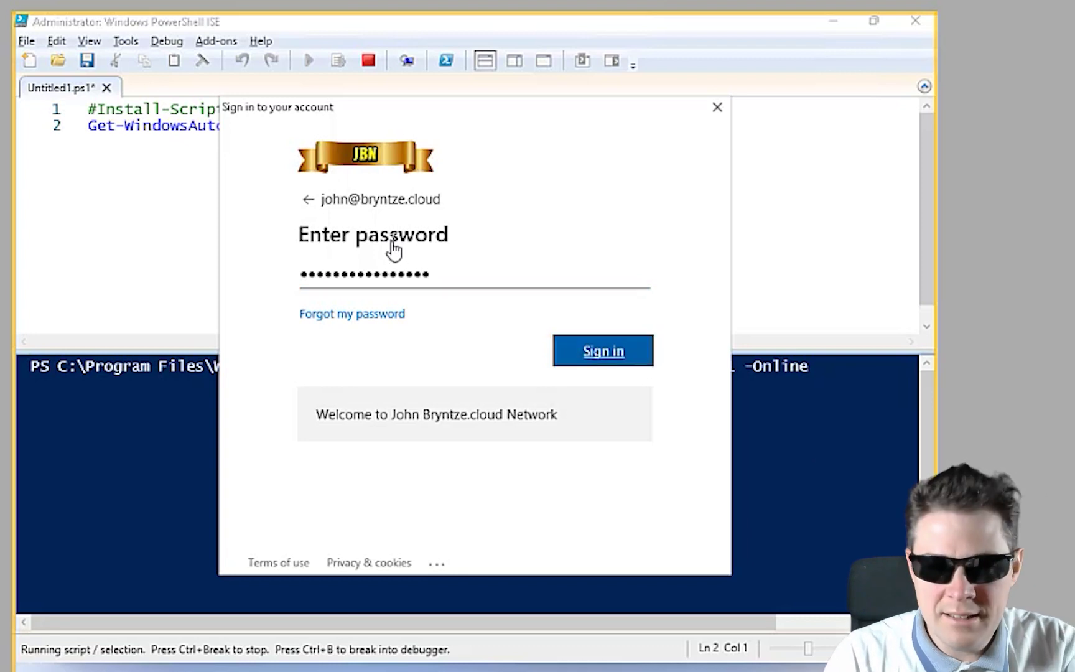
pyautogui.press('Return')
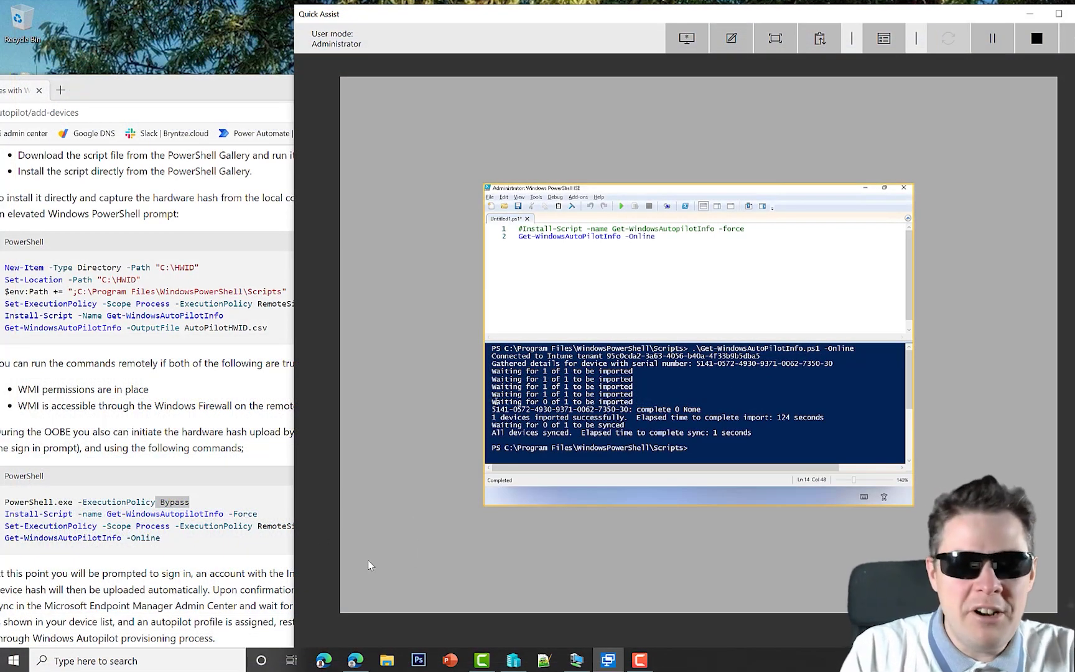
# Maximize Edge and open Endpoint Manager's Windows enrollment > Windows Autopilot devices list
pyautogui.click(355, 662)
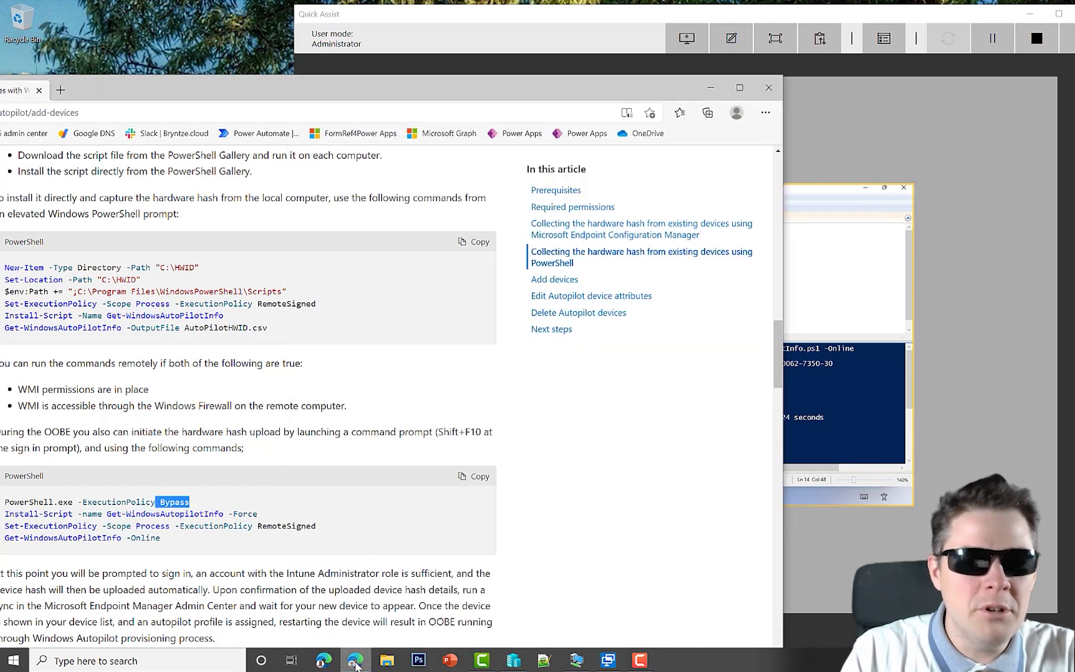
pyautogui.doubleClick(224, 91)
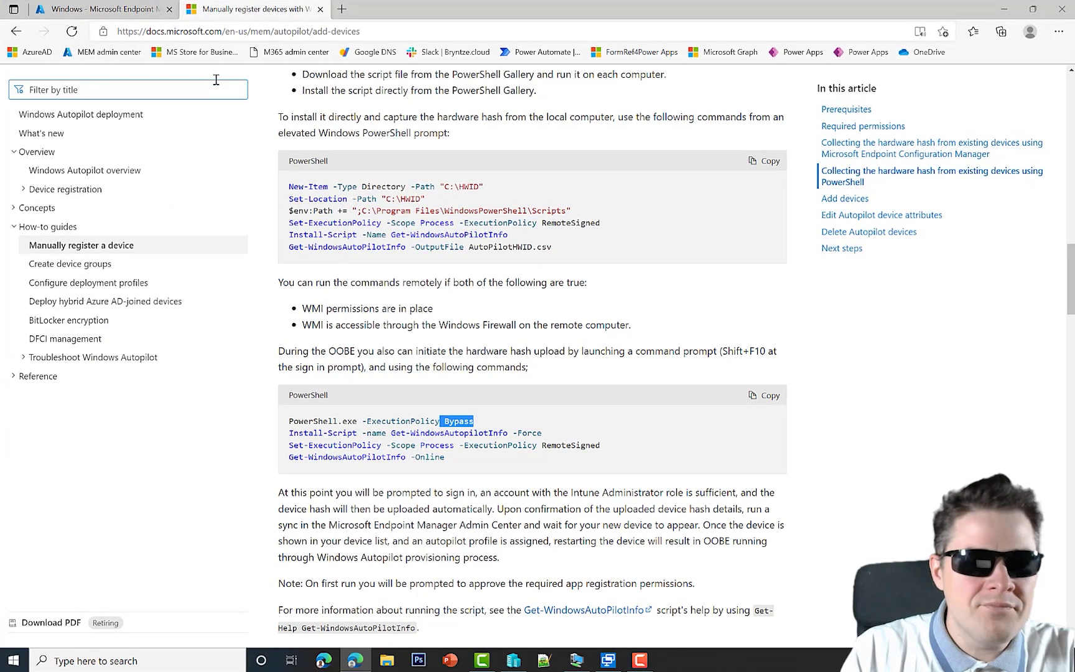
pyautogui.click(111, 9)
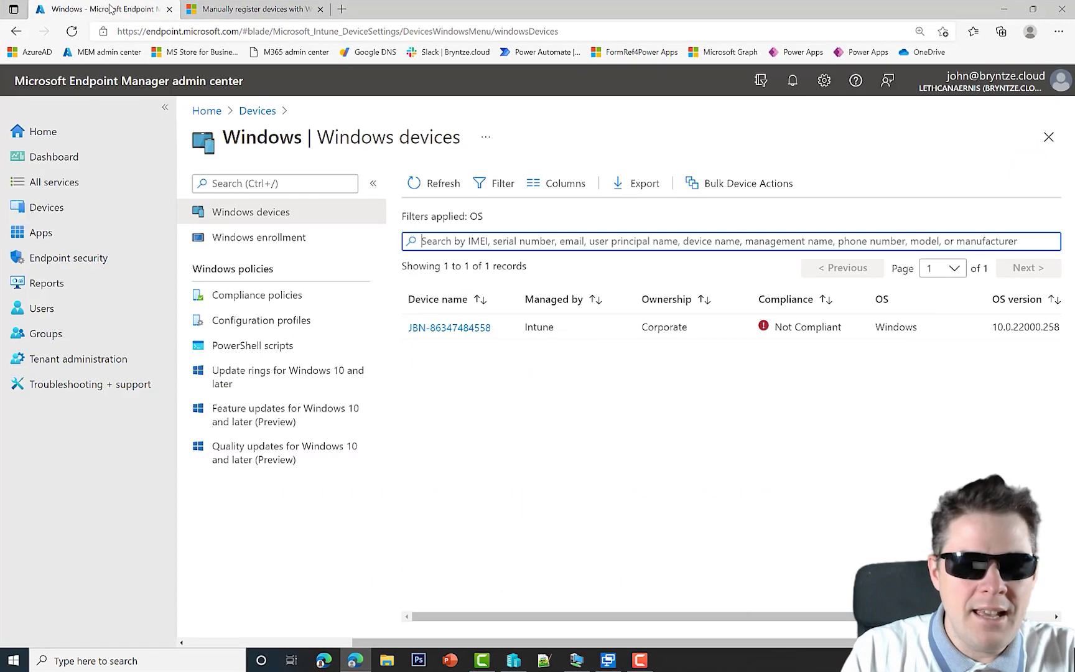
pyautogui.click(256, 238)
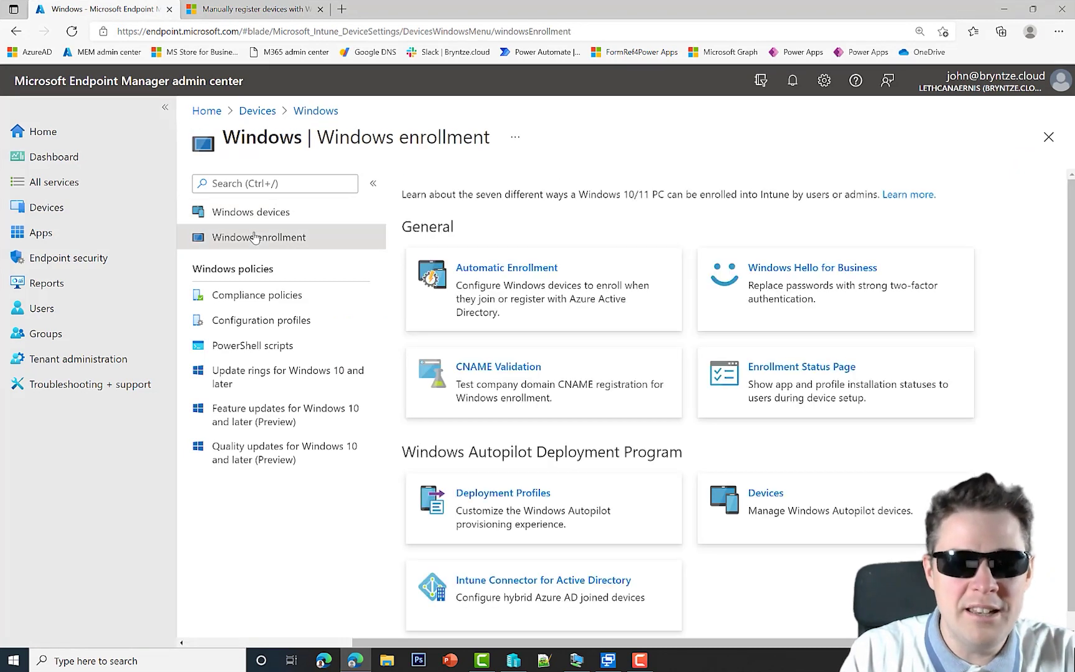
pyautogui.click(780, 500)
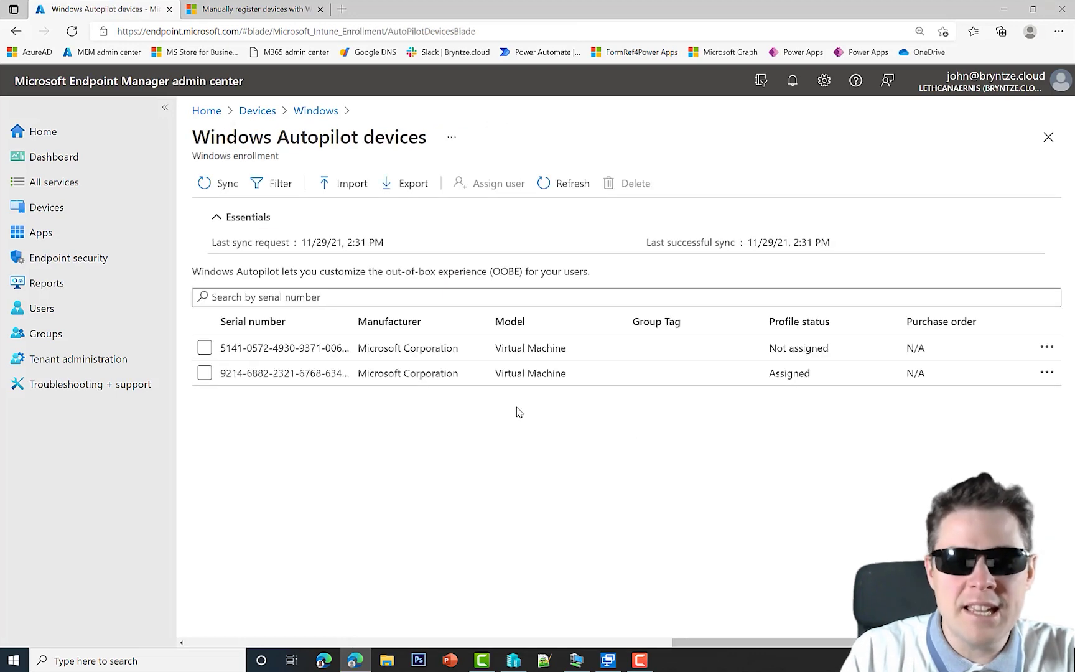
# Open the new Virtual Machine entry, highlight its serial number, and return to Quick Assist
pyautogui.click(317, 353)
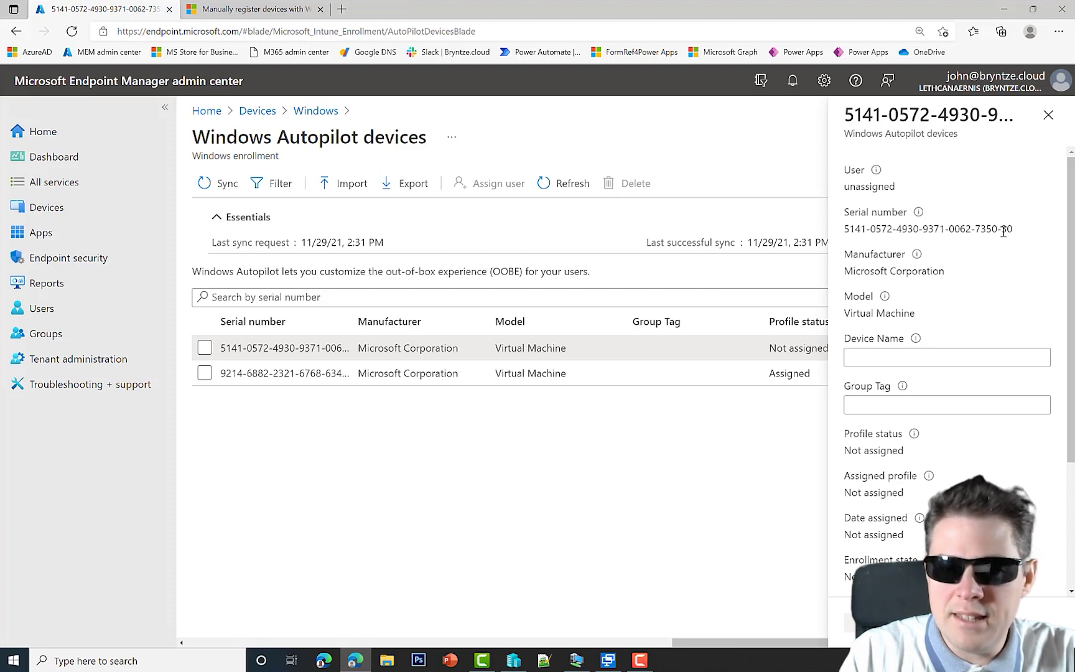
pyautogui.moveTo(988, 230); pyautogui.dragTo(1008, 229)
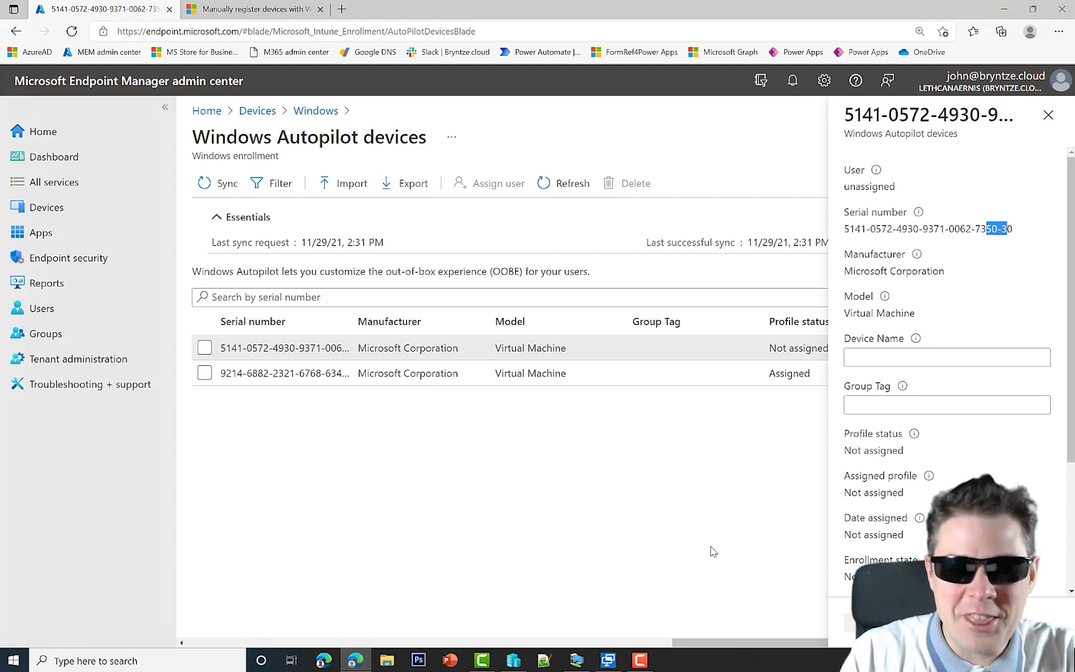
pyautogui.click(609, 662)
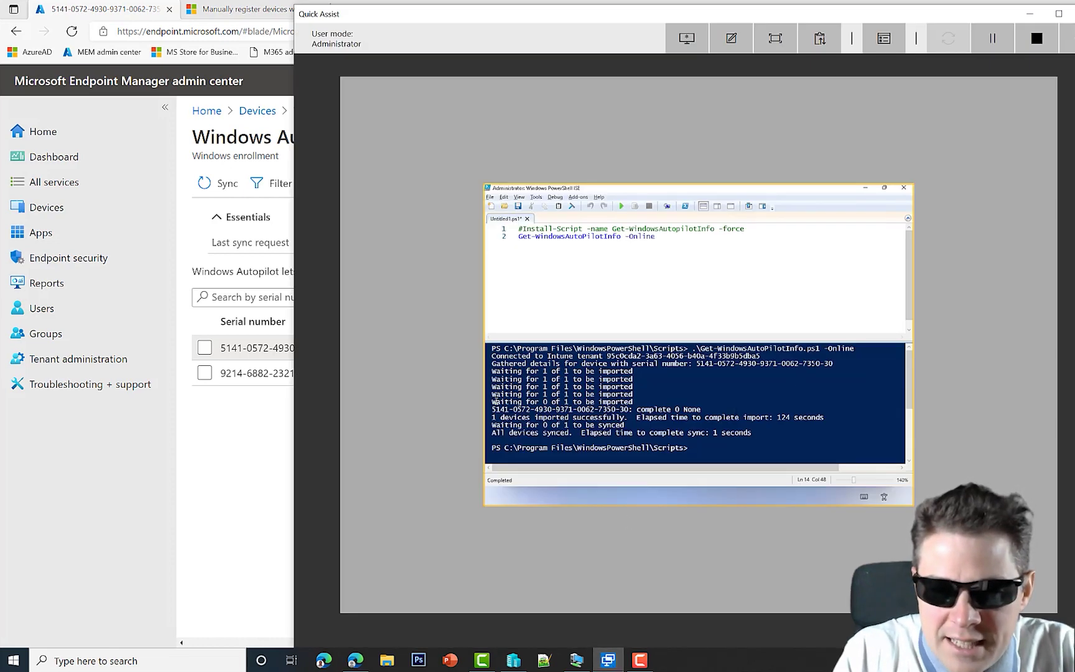
# Move the Quick Assist window down-left so the Autopilot device details show beside it
pyautogui.moveTo(631, 20); pyautogui.dragTo(358, 116)
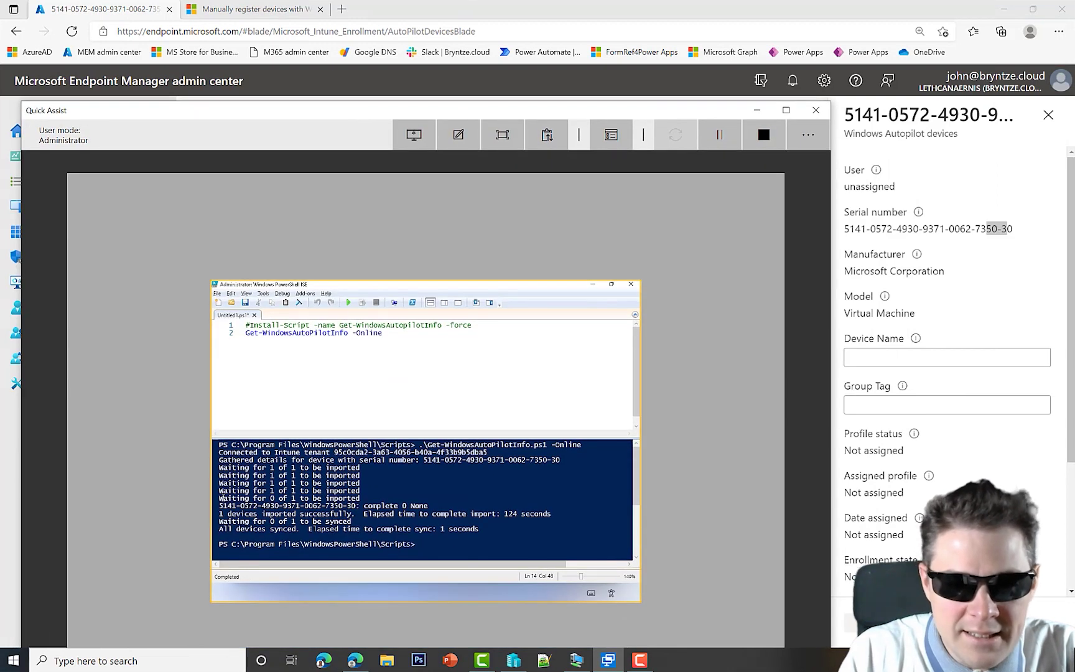